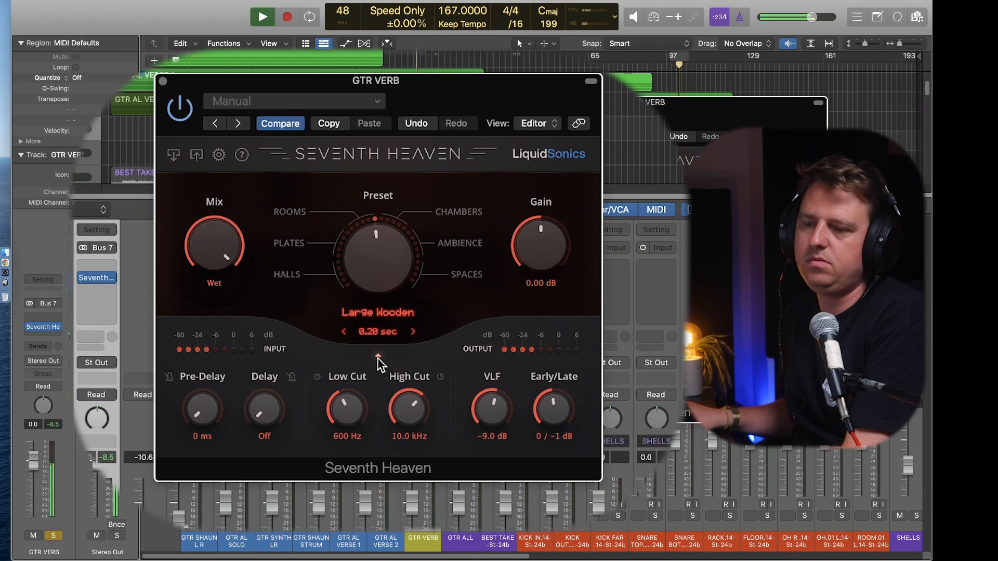
Step: Audition the Seventh Heaven reverb with Early/Late fully Early, and set it fully to Late
key(space)
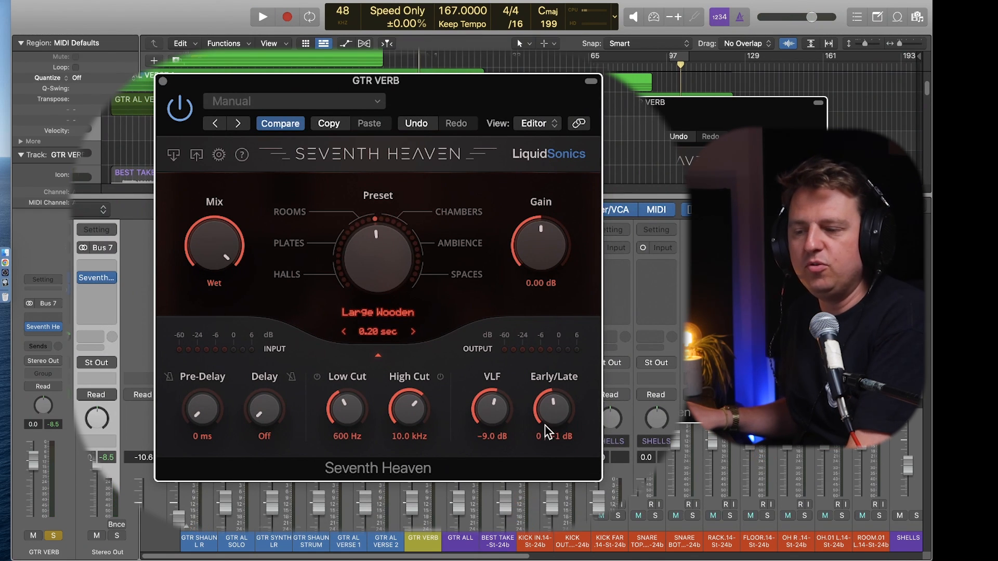
drag(547, 430, 547, 441)
key(space)
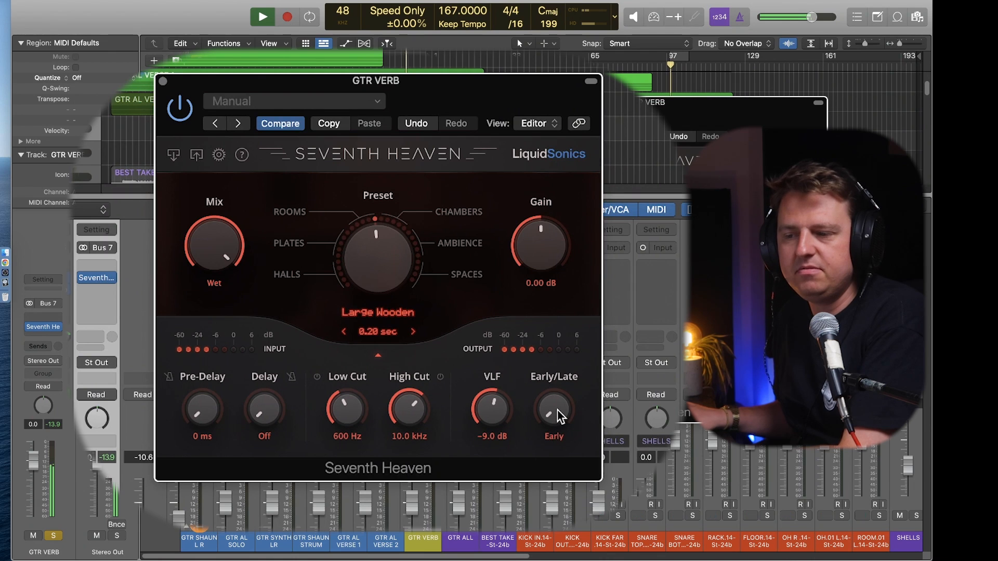
key(space)
drag(557, 409, 557, 395)
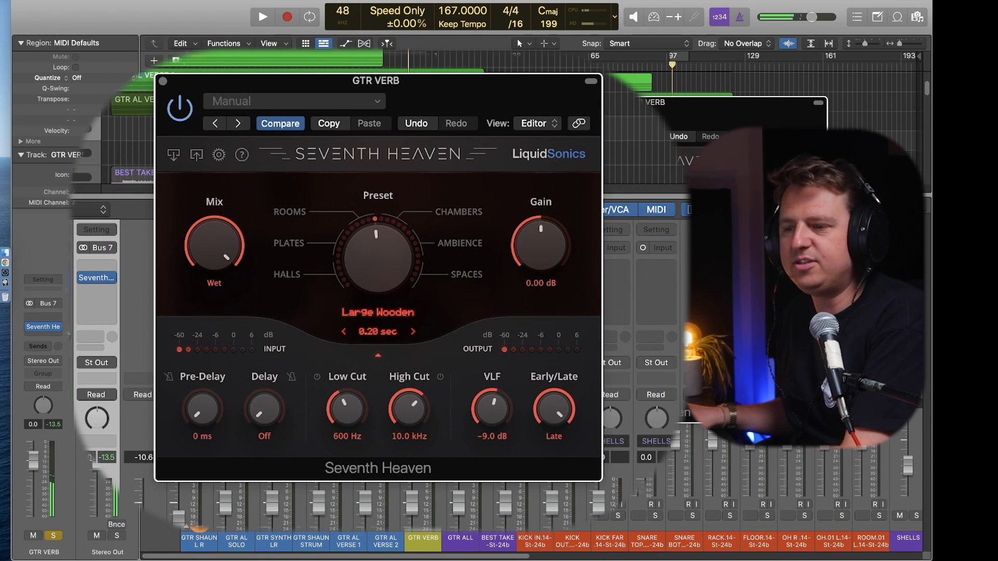
Step: Lengthen the Large Wooden reverb's decay time to 0.65 sec while the guitars play
key(space)
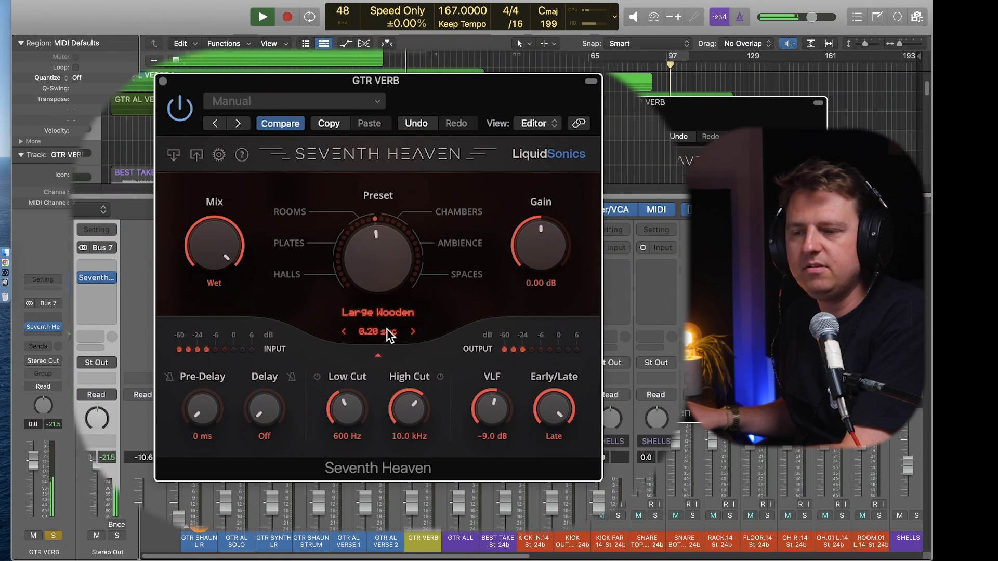
drag(393, 323, 401, 305)
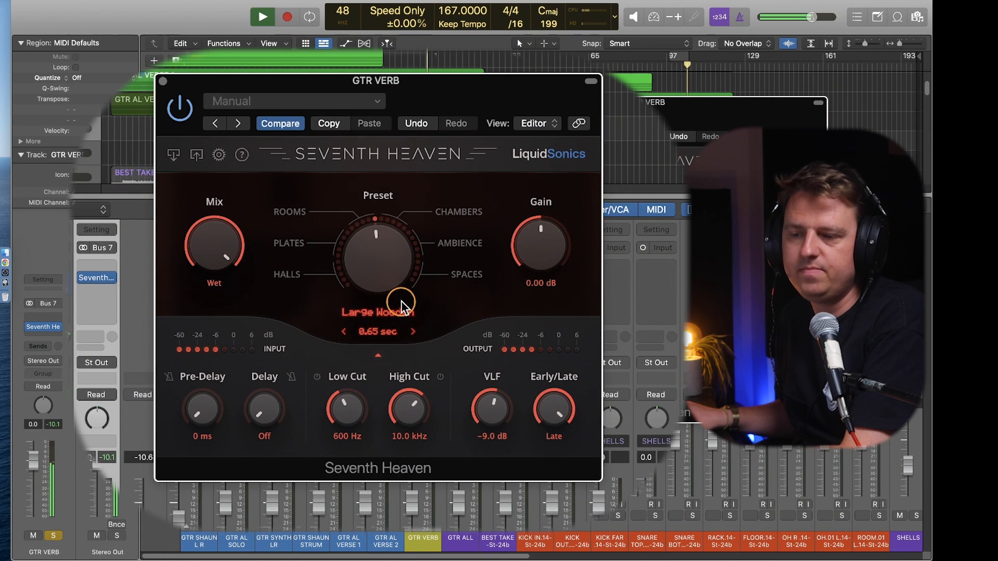
key(space)
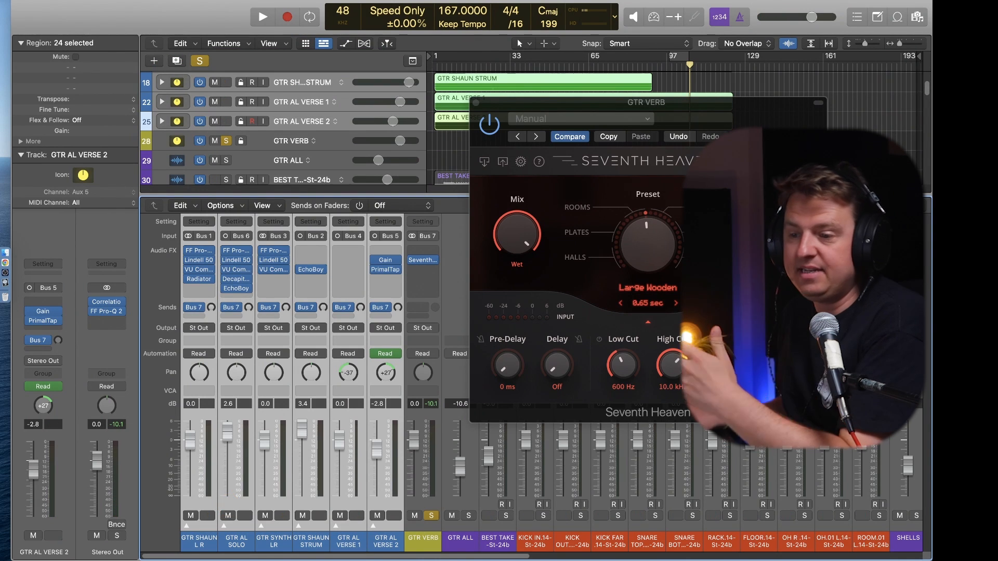
Step: Take GTR VERB out of solo and solo the first left-right guitar stack fed by Bus 1
click(431, 515)
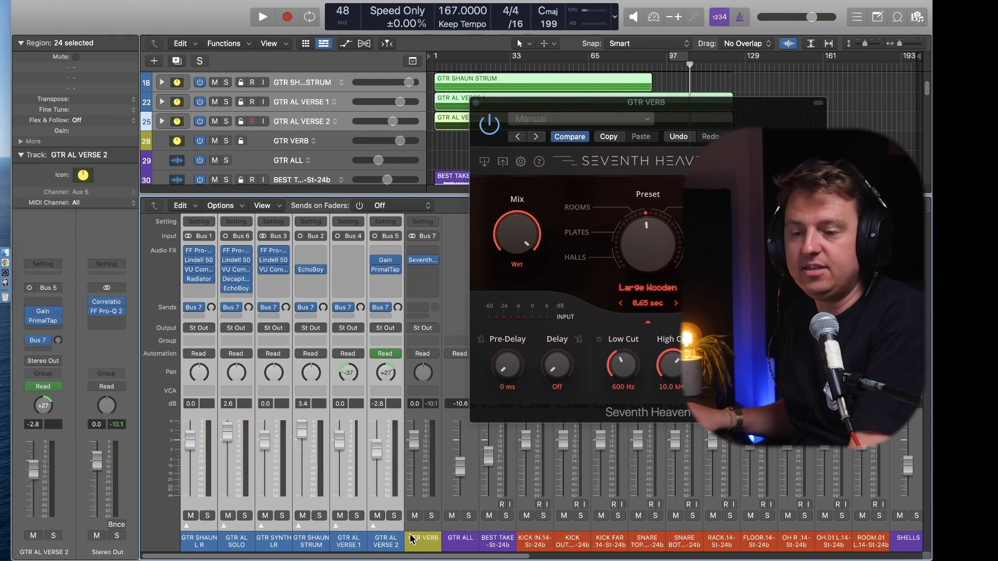
click(198, 530)
click(207, 515)
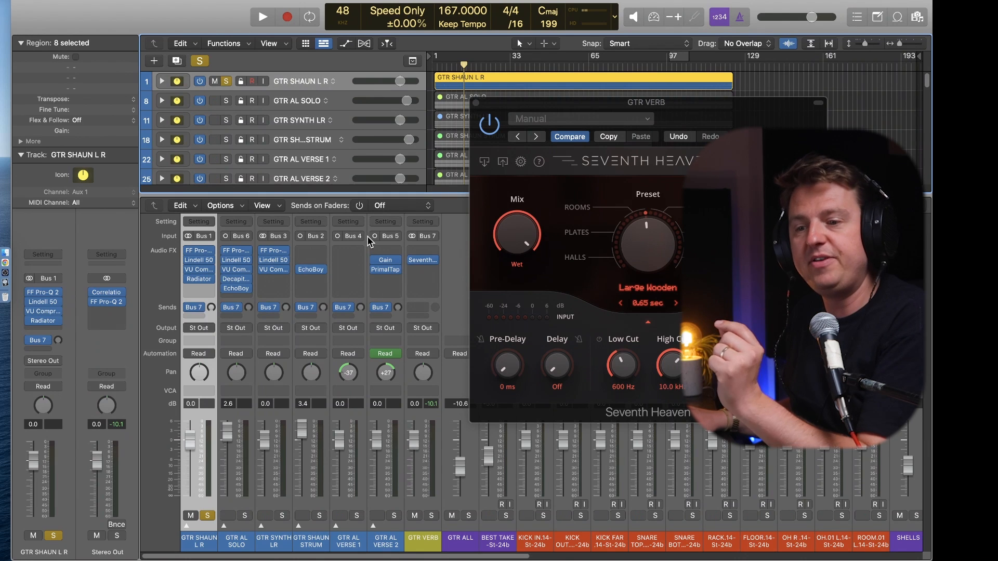
Step: Set the Bus 7 reverb send on the first left-right guitar stack to about -16.1 dB and compare with the send bypassed
key(space)
alt+click(210, 308)
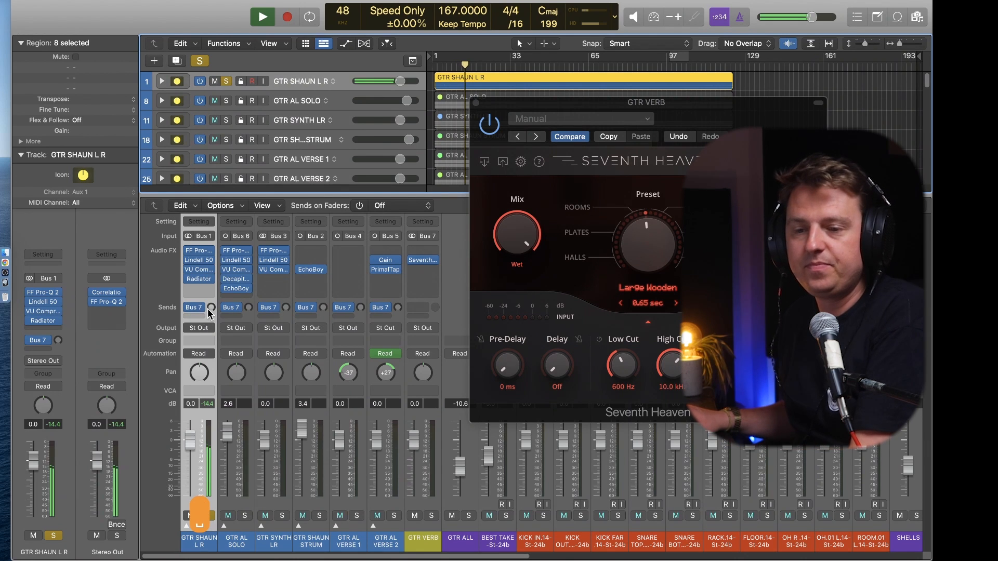
drag(210, 308, 198, 356)
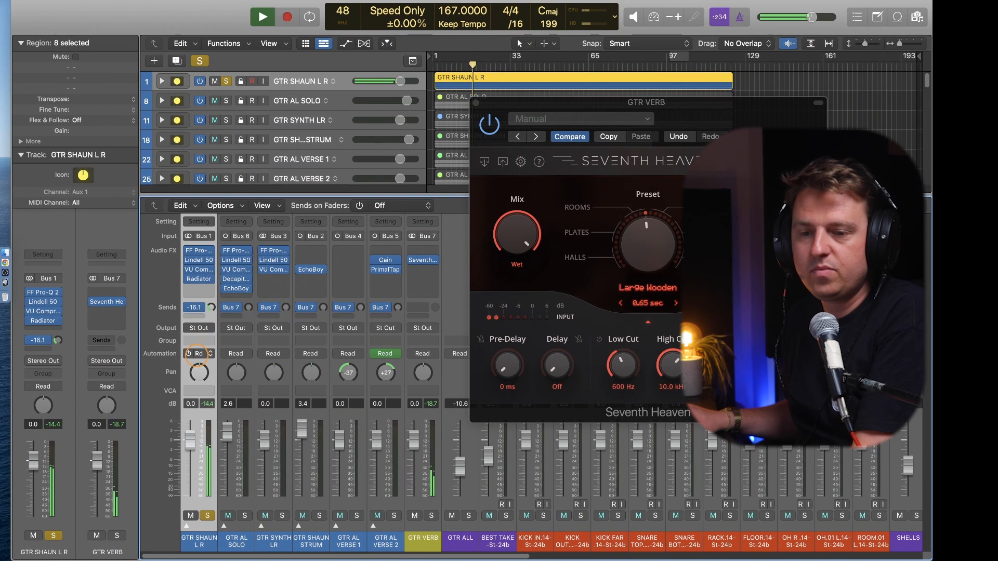
click(188, 307)
click(188, 307)
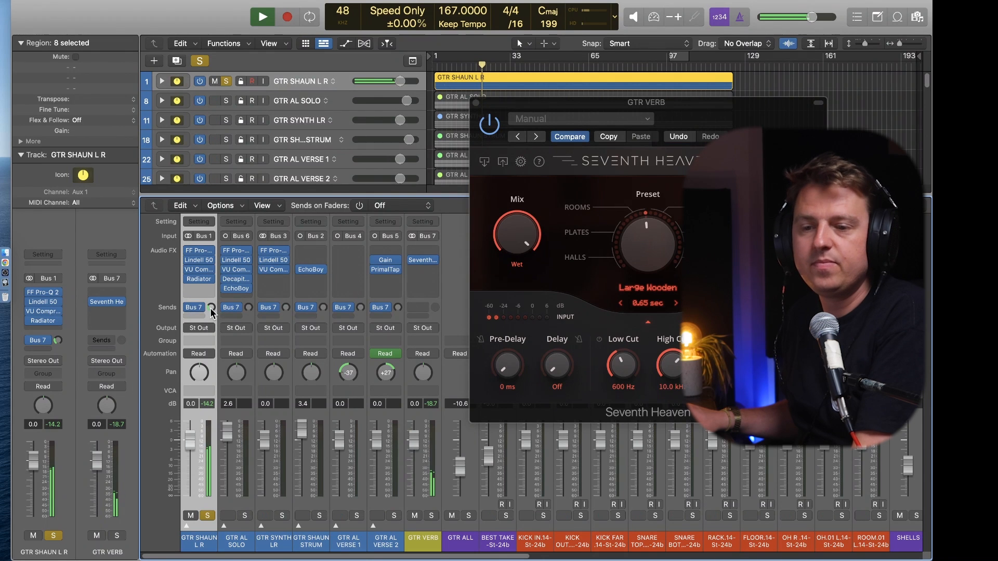
key(space)
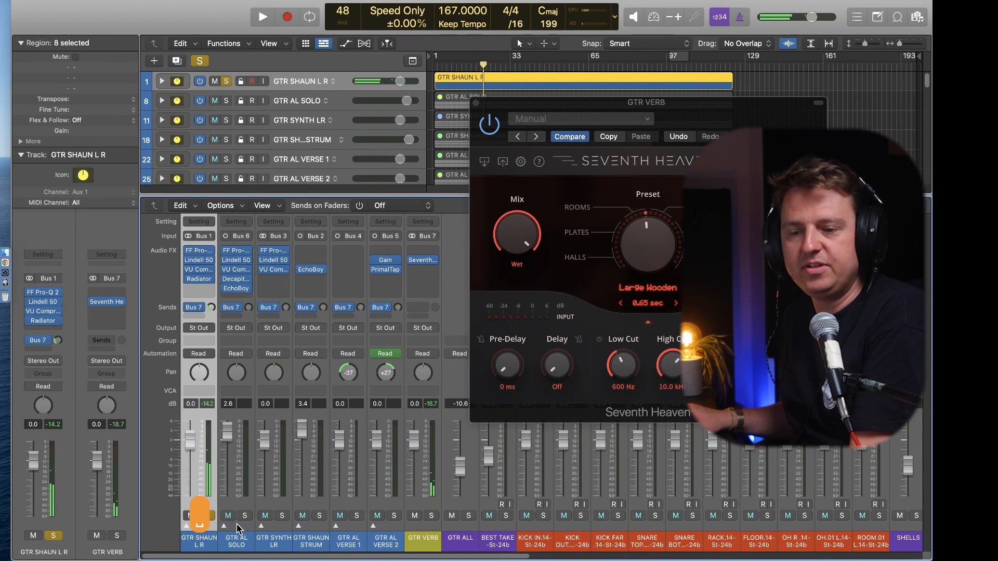
Step: Solo the lead solo guitar stack fed by Bus 6 and loop its playback from around bar 97
click(247, 520)
key(x)
key(space)
key(space)
key(c)
key(space)
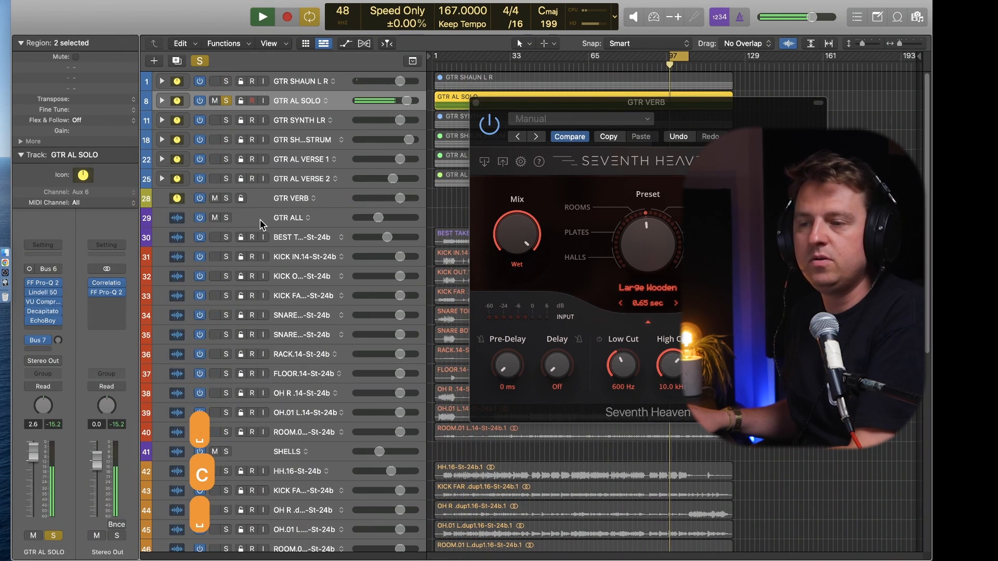
key(x)
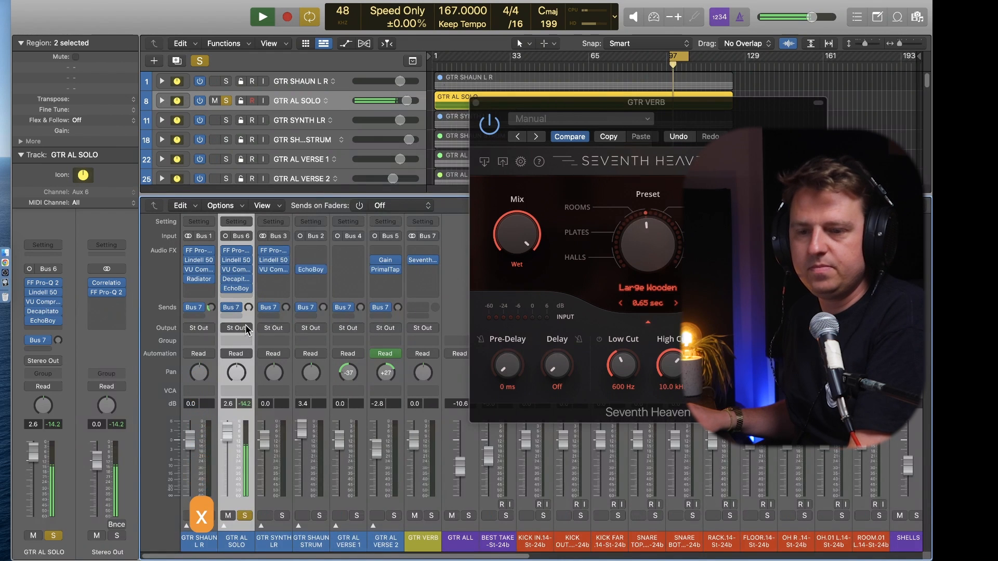
Step: Bring up the Bus 7 reverb send on the solo guitar stack, adjusting its level by ear during playback
alt+click(249, 309)
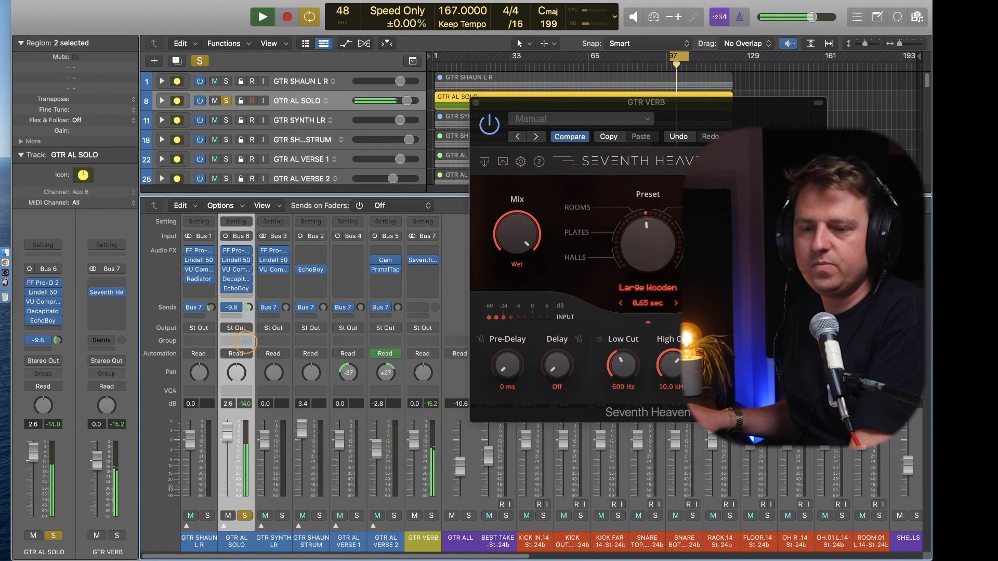
mouse_move(245, 340)
mouse_down()
mouse_move(247, 313)
mouse_move(246, 322)
mouse_up()
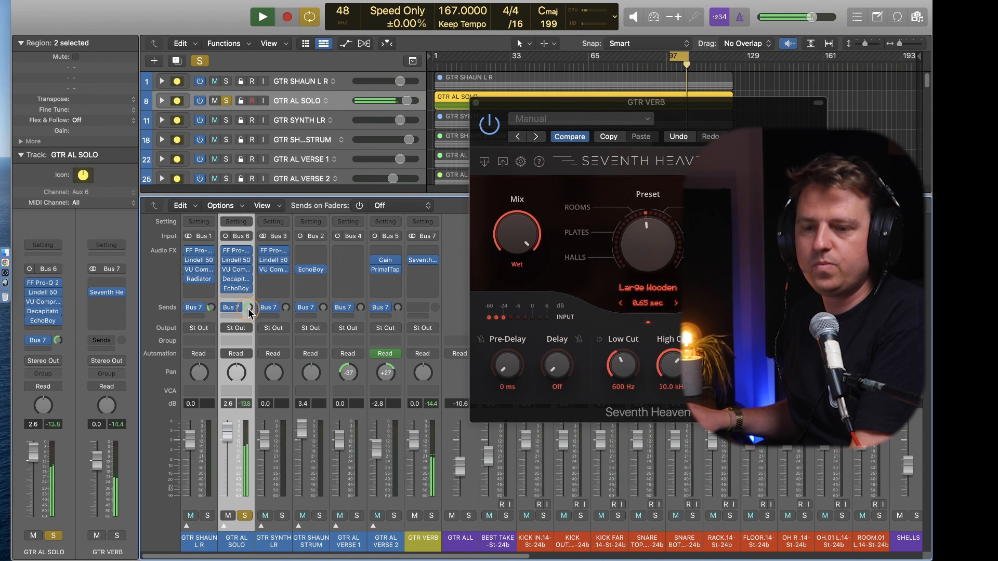
drag(249, 307, 249, 311)
key(space)
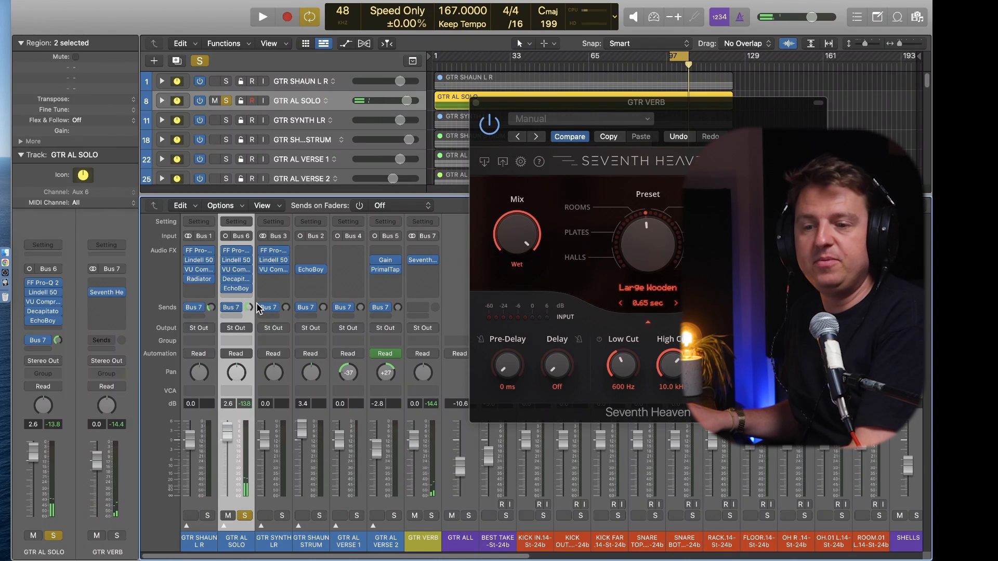
Step: Solo GTR SYNTH LR in place of the solo guitar stack and play the looped section
click(270, 529)
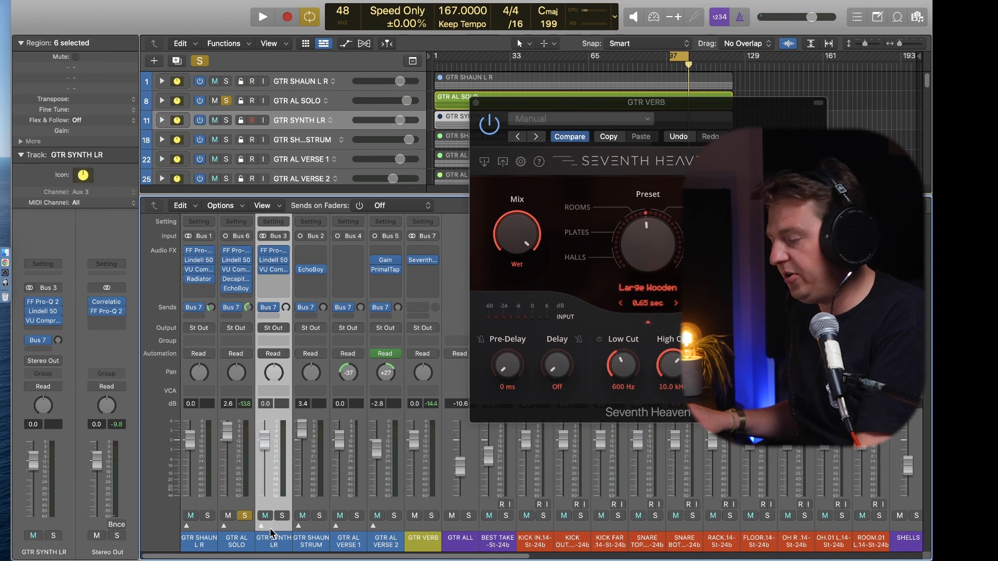
key(s)
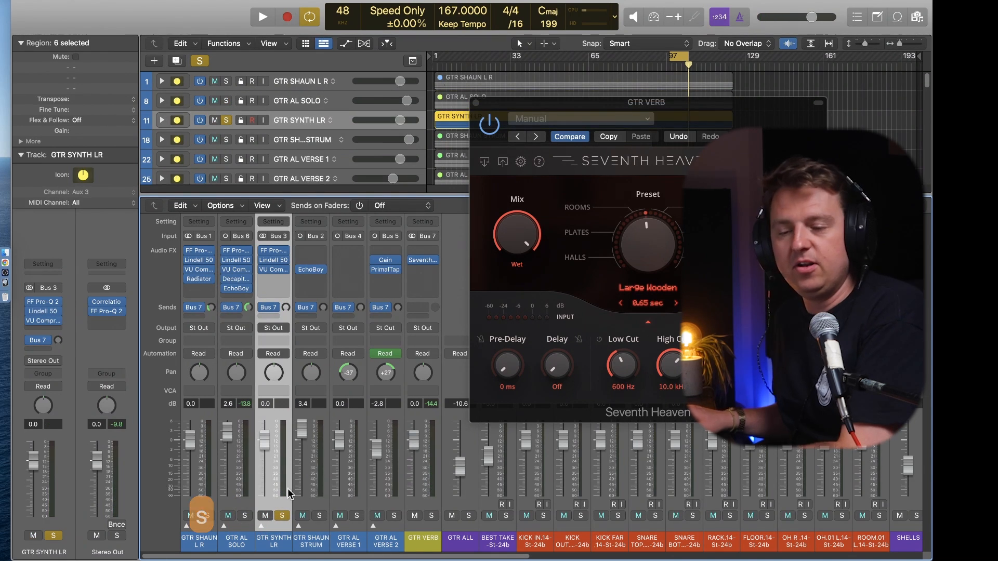
key(space)
Step: Try the Bus 7 reverb send on GTR SYNTH LR from 0 dB down to about -21.3 dB, and bypass the send
alt+click(286, 308)
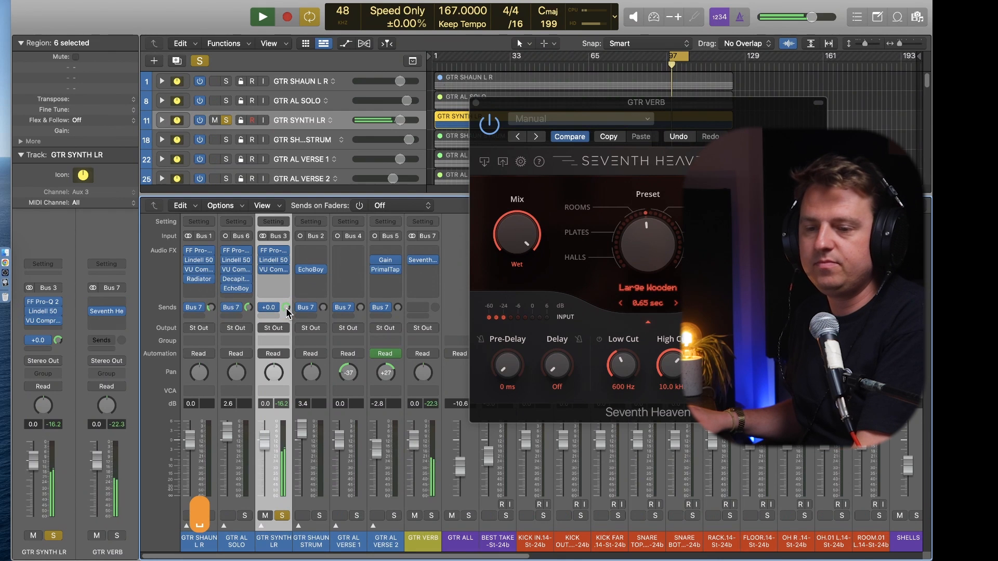
drag(286, 308, 280, 350)
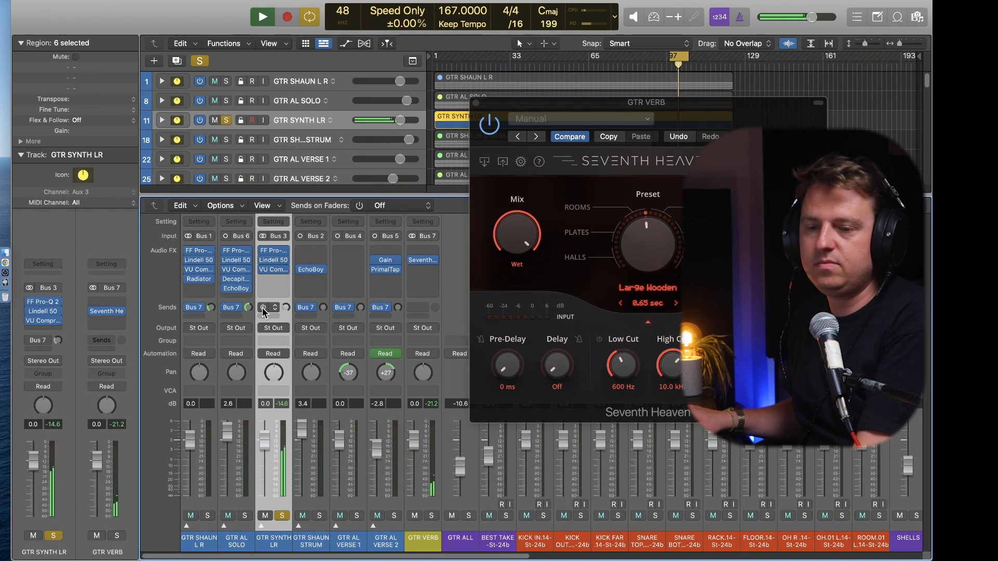
click(262, 308)
drag(285, 308, 285, 315)
key(space)
key(space)
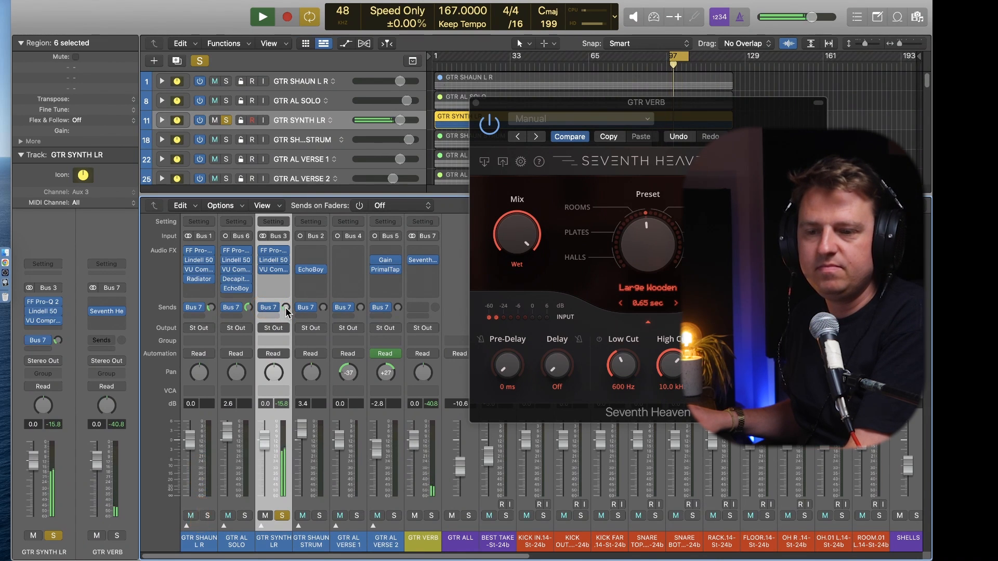
drag(285, 307, 287, 304)
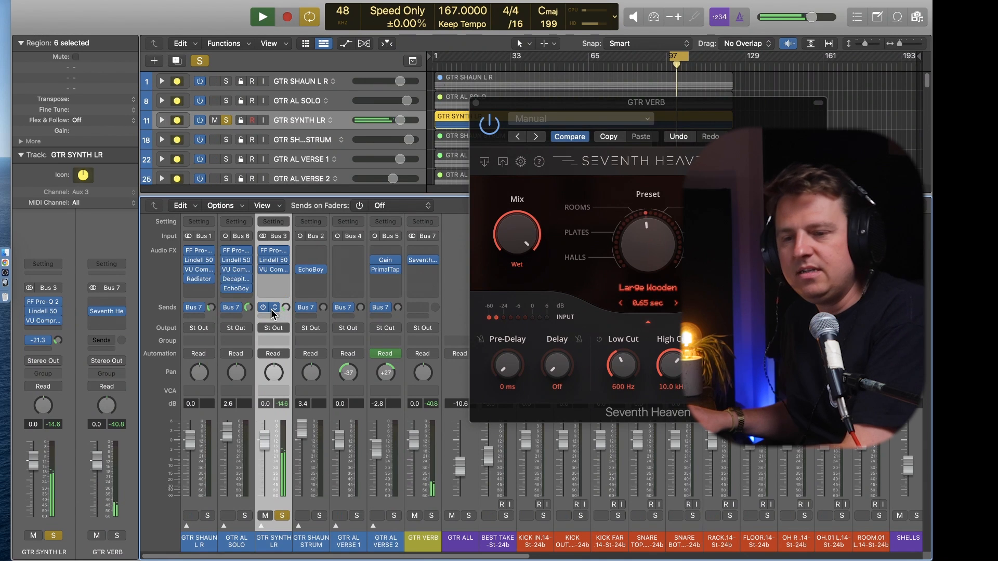
click(263, 307)
key(space)
Step: Solo only the strum guitar stack, with the reverb window hidden, and play its first strummed section without looping
key(s)
click(319, 528)
key(s)
key(v)
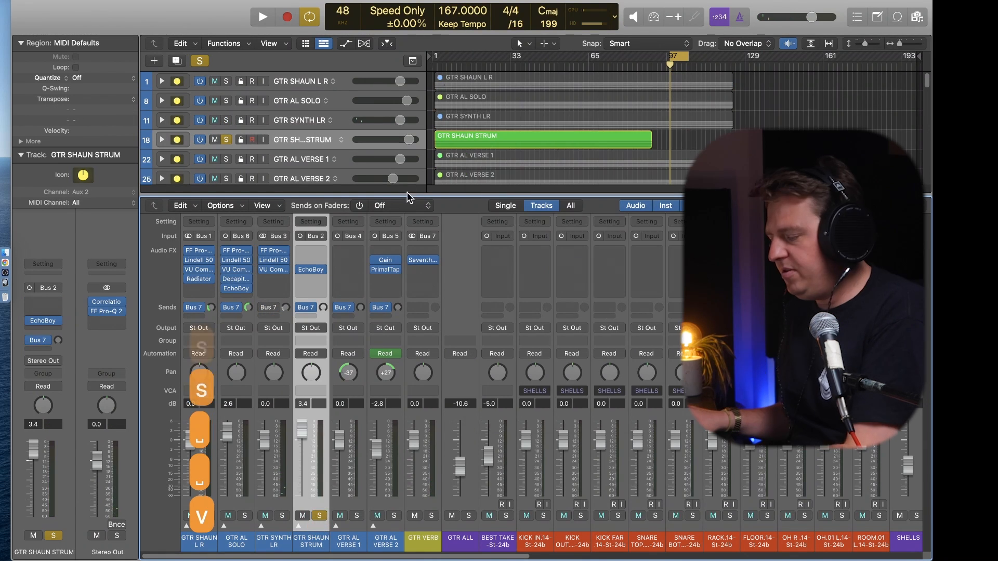
key(x)
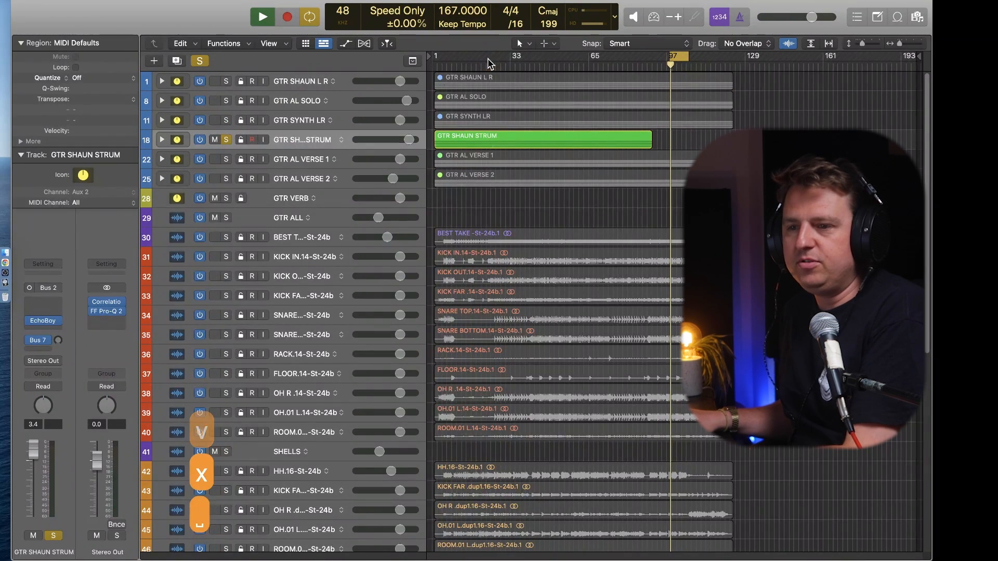
key(space)
key(x)
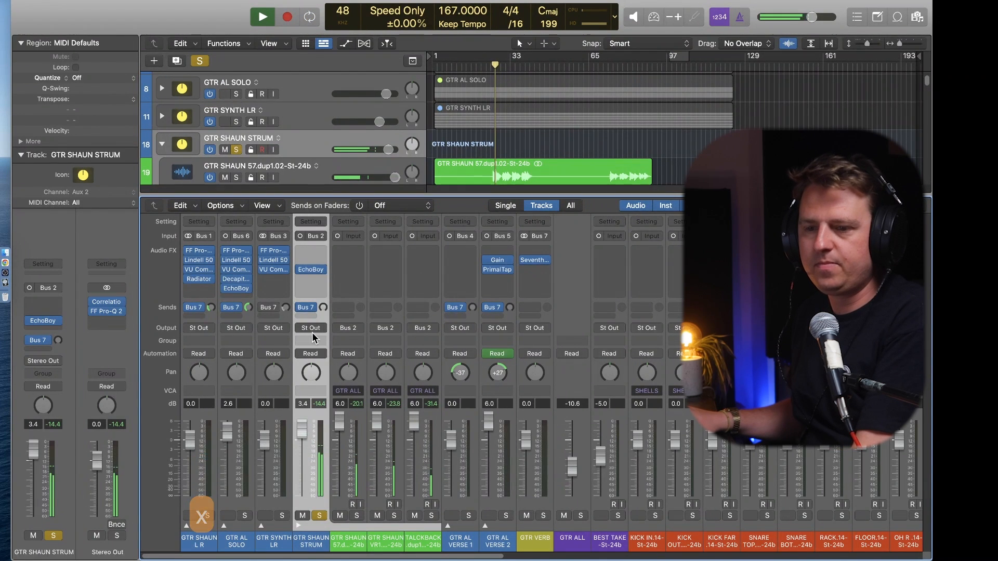
Step: Raise the Bus 7 reverb send on the strum guitar stack to +6.0 dB and compare playback with the send bypassed
drag(323, 308, 334, 198)
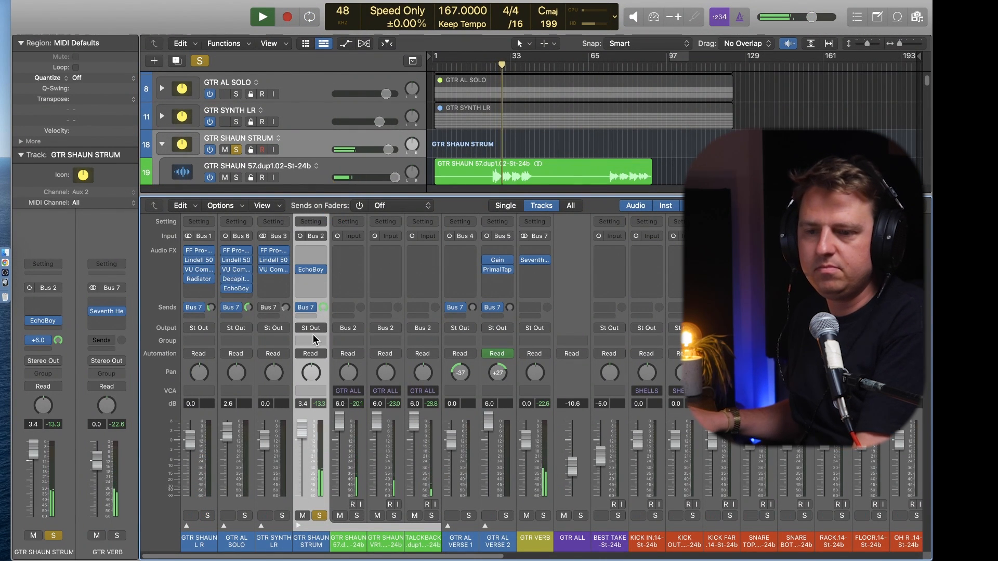
drag(323, 307, 323, 312)
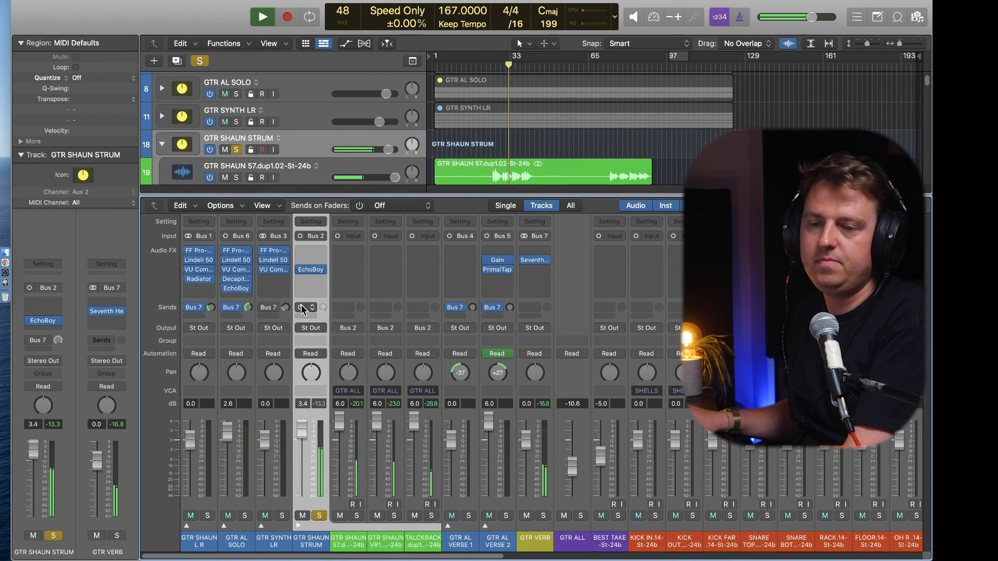
key(space)
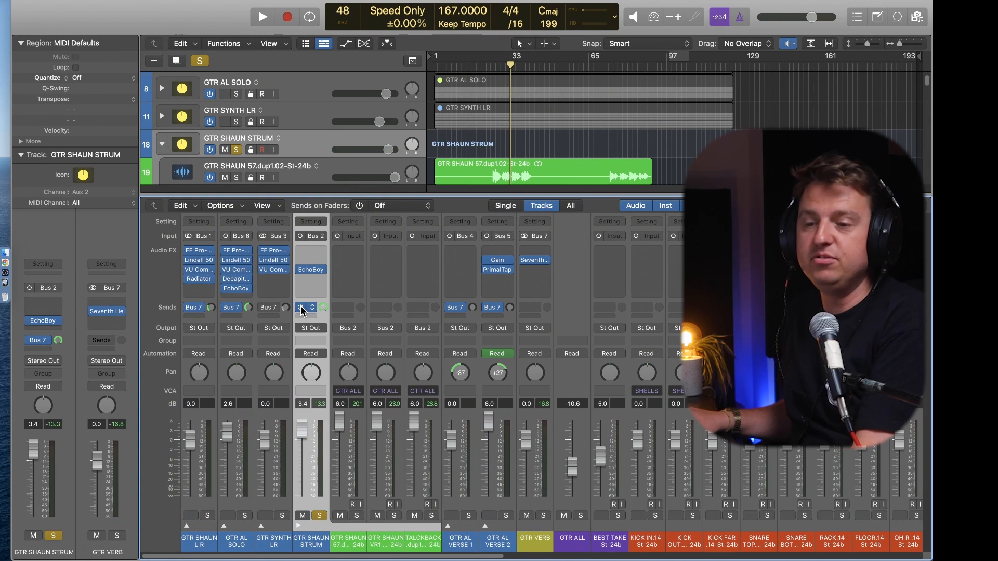
drag(321, 307, 328, 262)
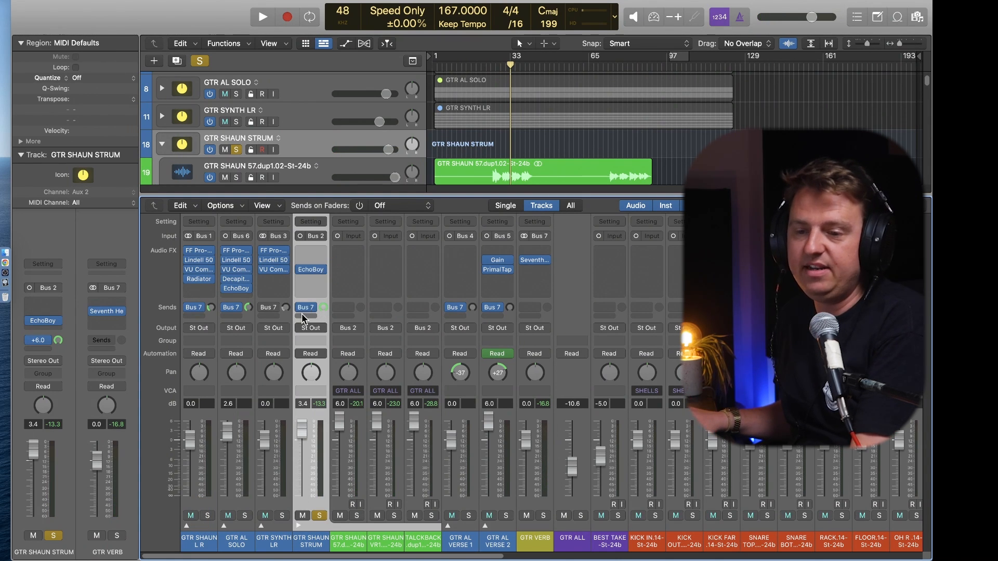
key(space)
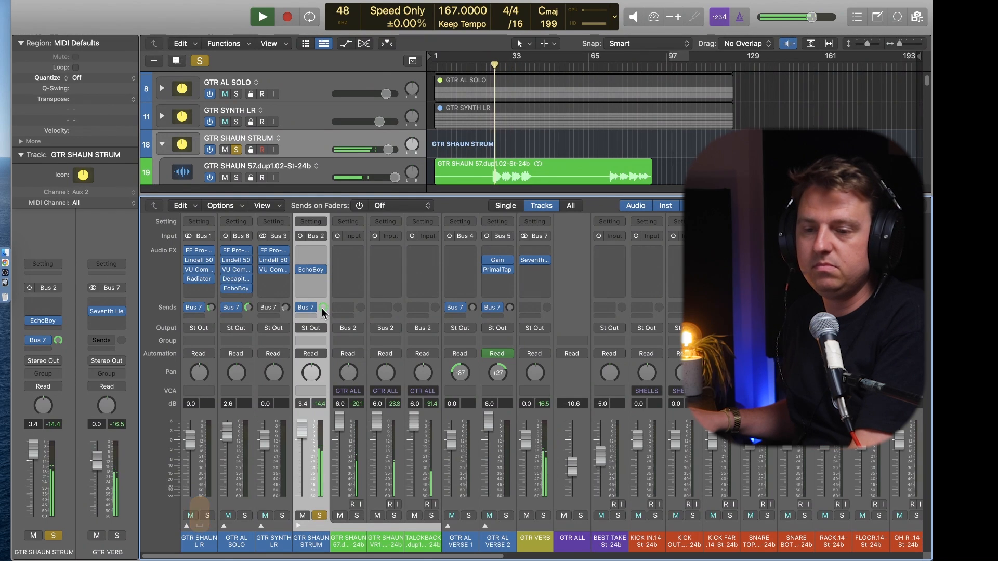
click(300, 308)
click(300, 307)
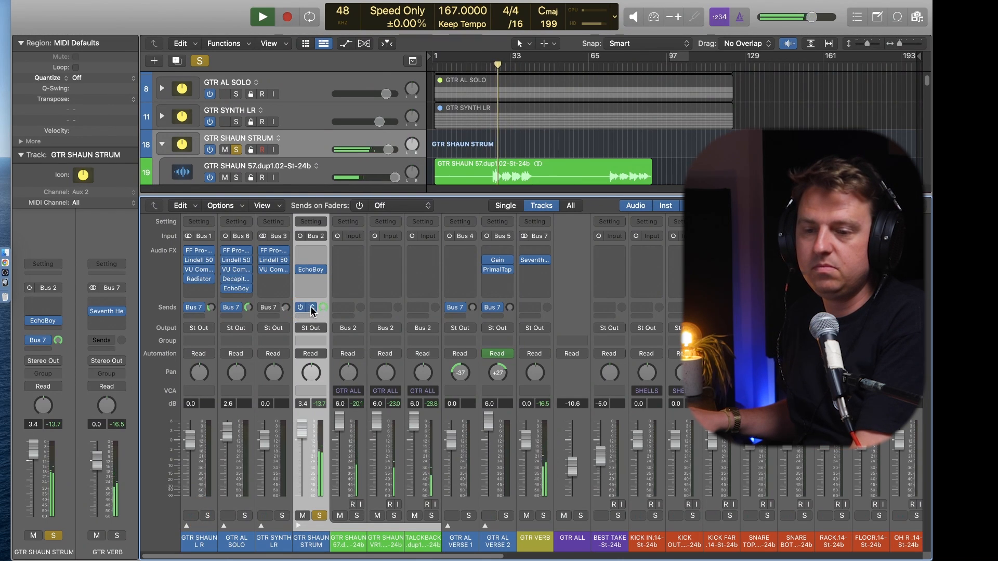
drag(322, 307, 318, 315)
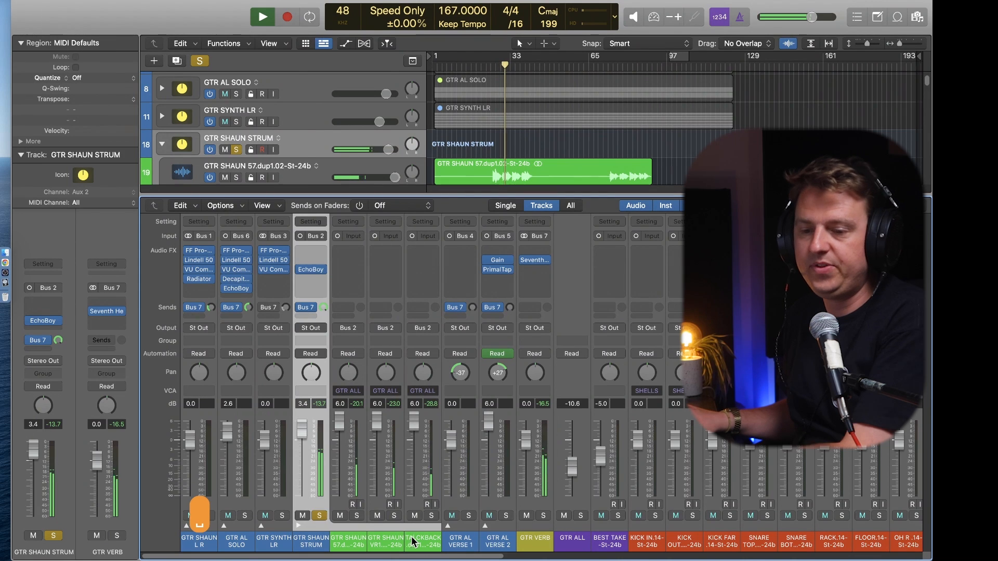
Step: Collapse the strum guitar stack, take it out of solo, and play the first verse guitar stack soloed
click(297, 526)
key(s)
click(362, 502)
key(s)
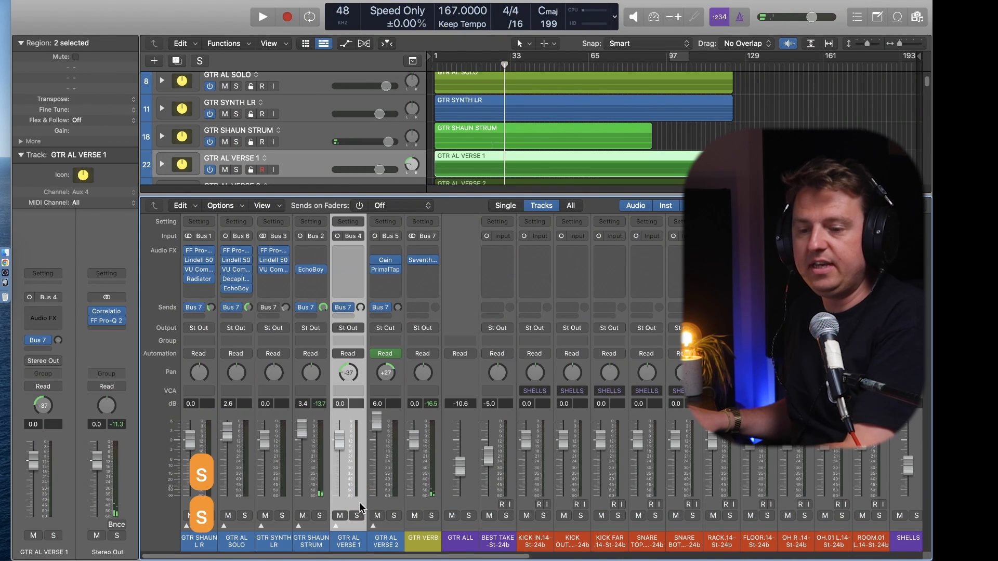
key(space)
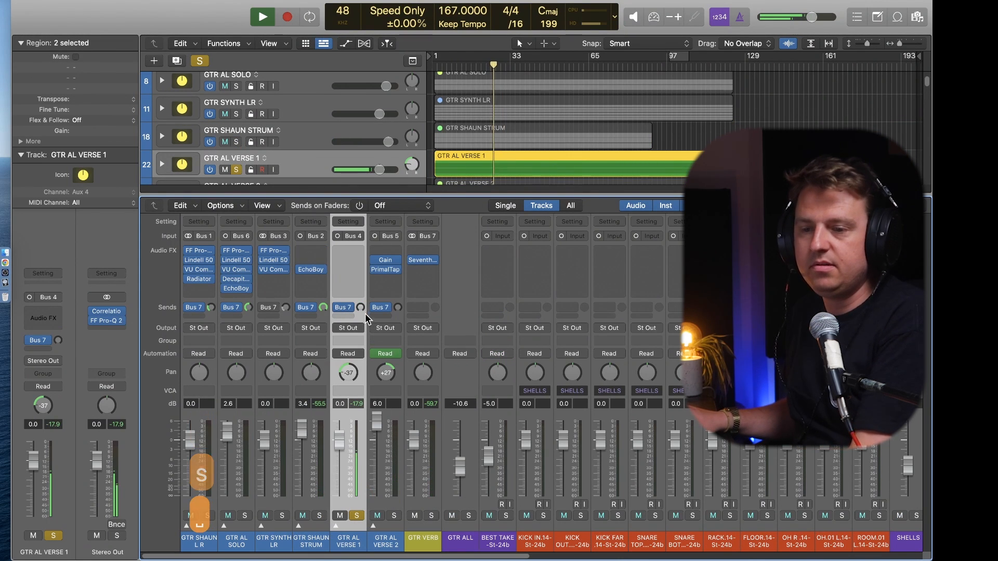
Step: Raise the Bus 7 reverb send on the first verse guitar stack to about -8.1 dB during playback
drag(360, 307, 358, 331)
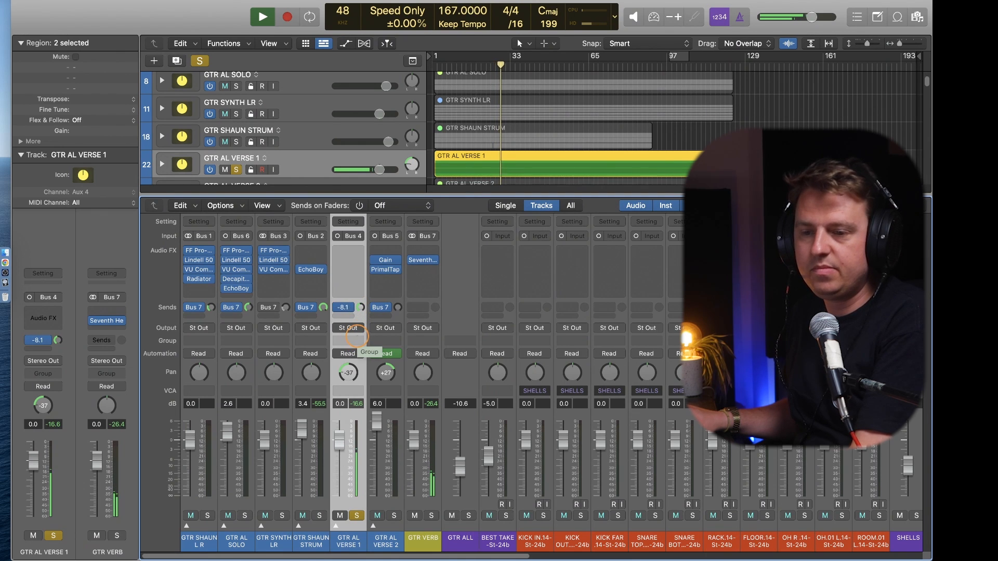
drag(355, 339, 355, 339)
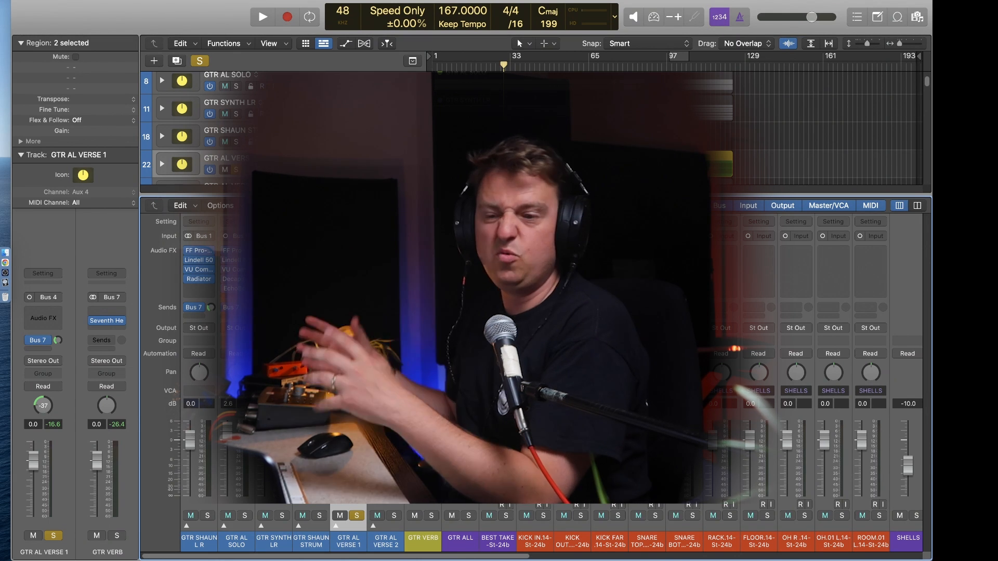
Step: Solo the second verse guitar stack, set its Bus 7 send to about -14.6 dB and compare playback with the send bypassed
key(x)
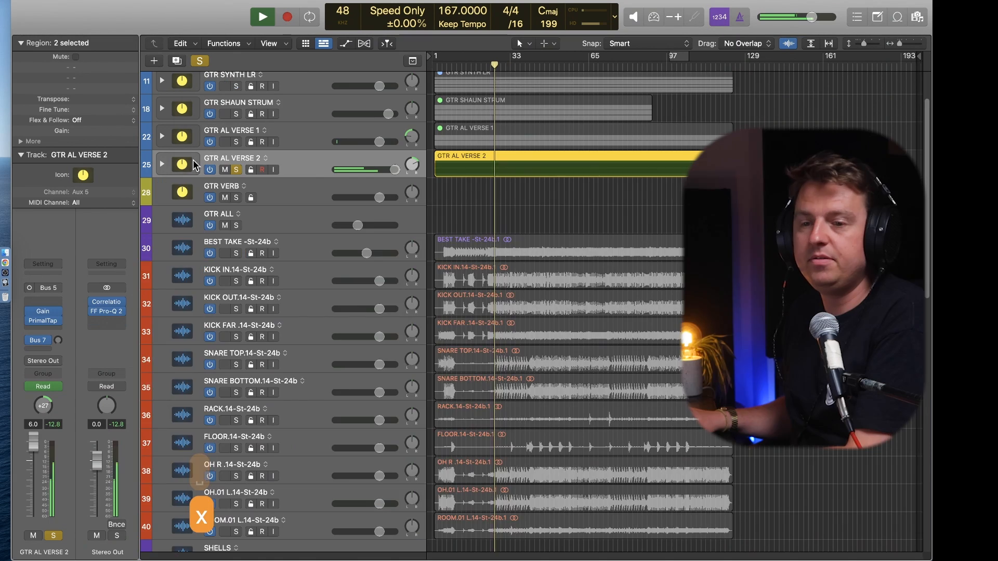
key(x)
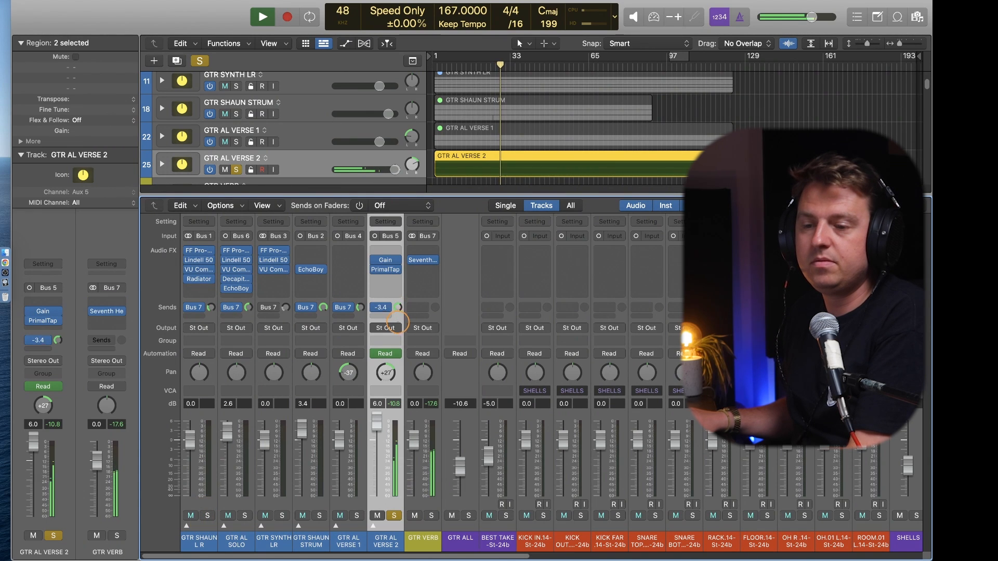
drag(398, 308, 395, 350)
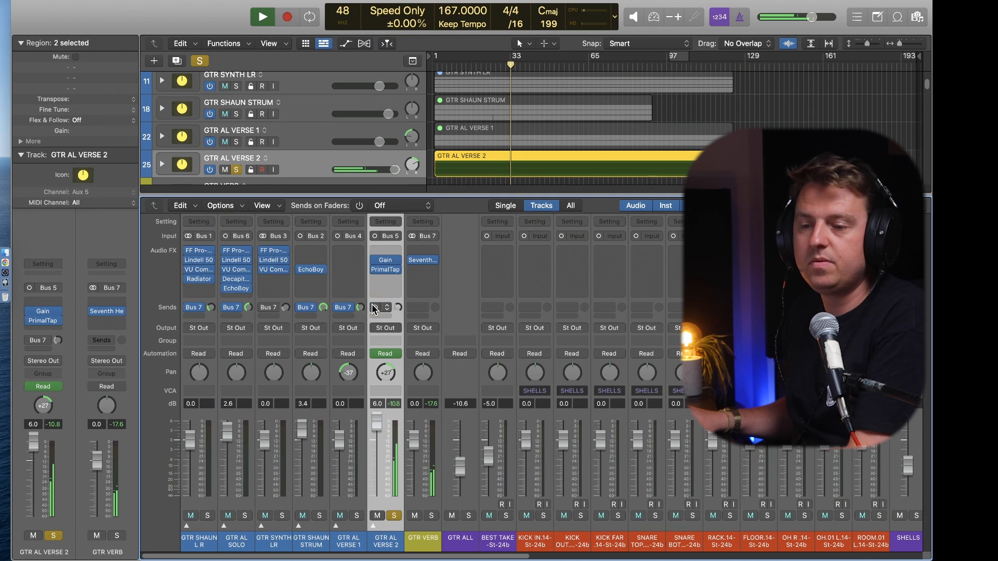
click(398, 308)
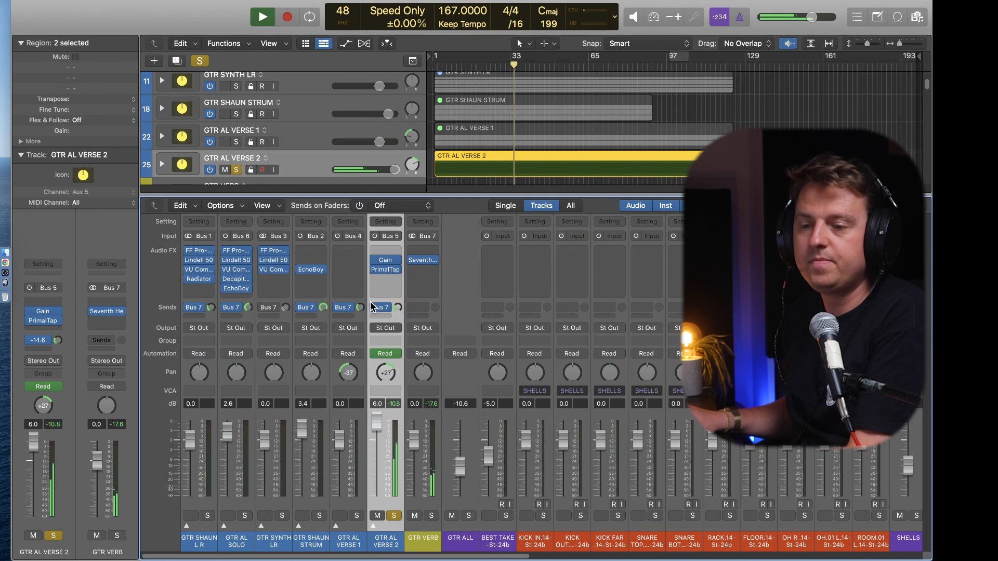
click(375, 307)
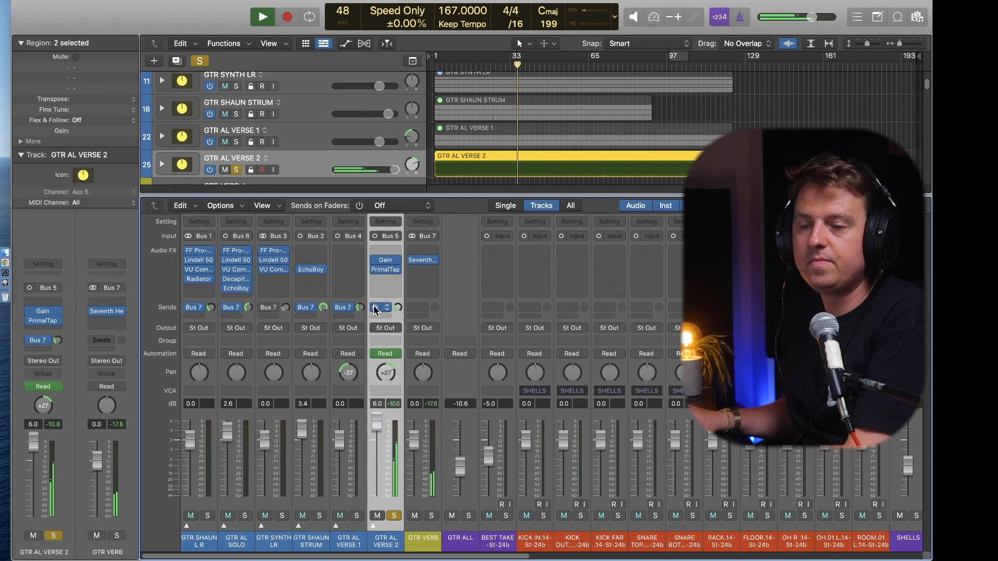
key(space)
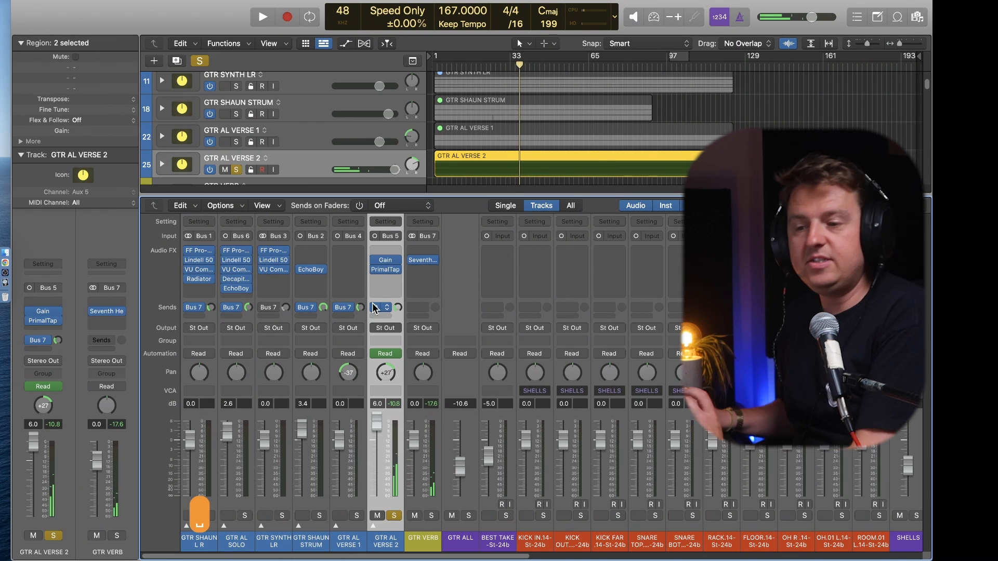
Step: Solo the GTR VERB return and raise its fader to +6.0 dB while playing the song
key(space)
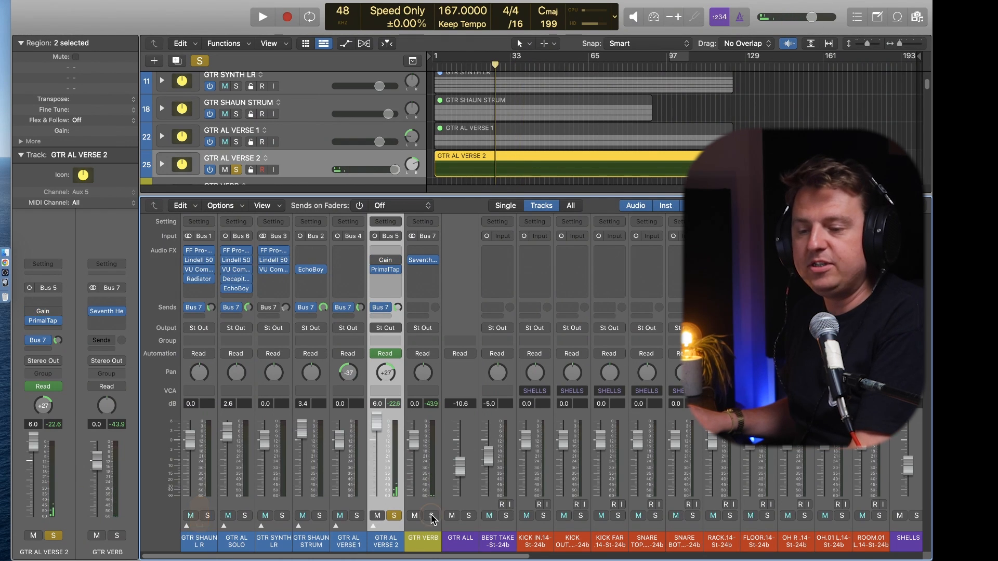
click(432, 516)
key(space)
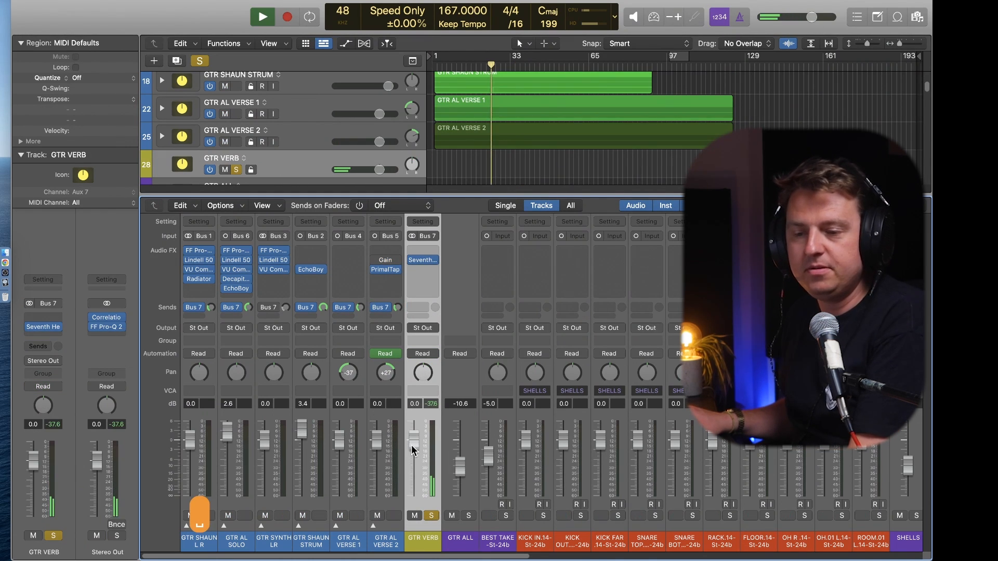
drag(411, 444, 414, 418)
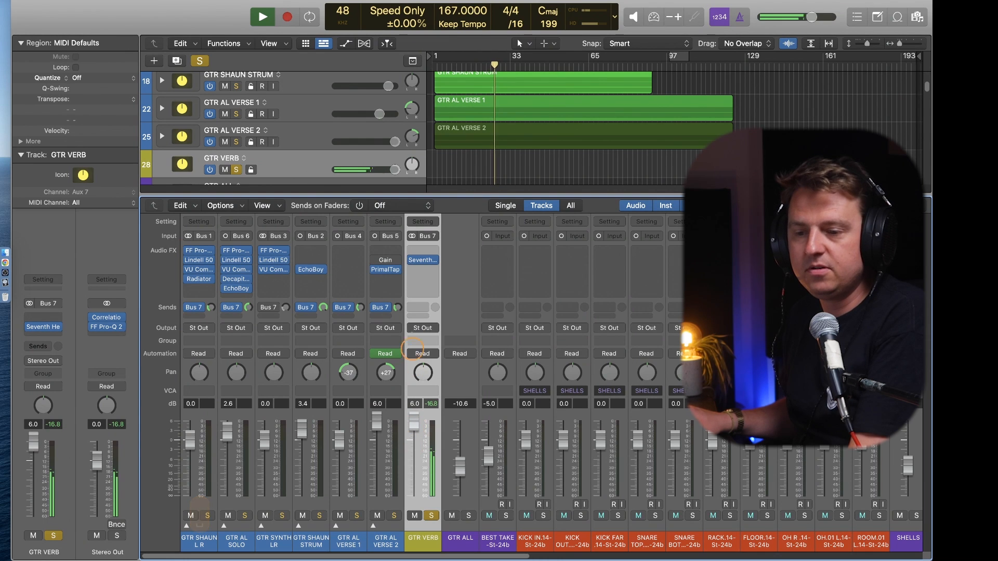
key(space)
Step: Place an FF Pro-Q 2 before Seventh Heaven on GTR VERB and set its low cut to about 442 Hz during playback
drag(427, 245, 521, 368)
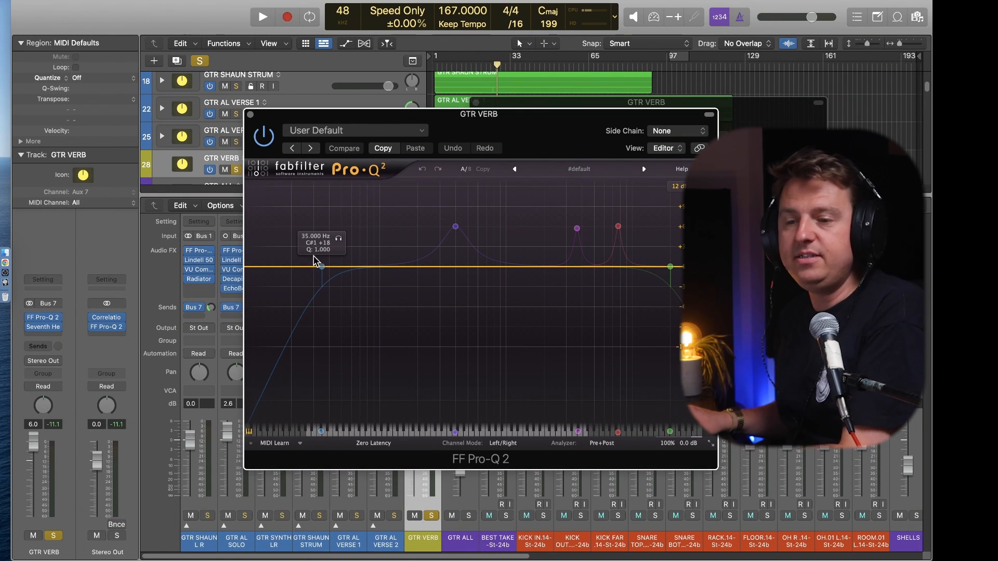
key(space)
click(328, 269)
drag(328, 268, 461, 265)
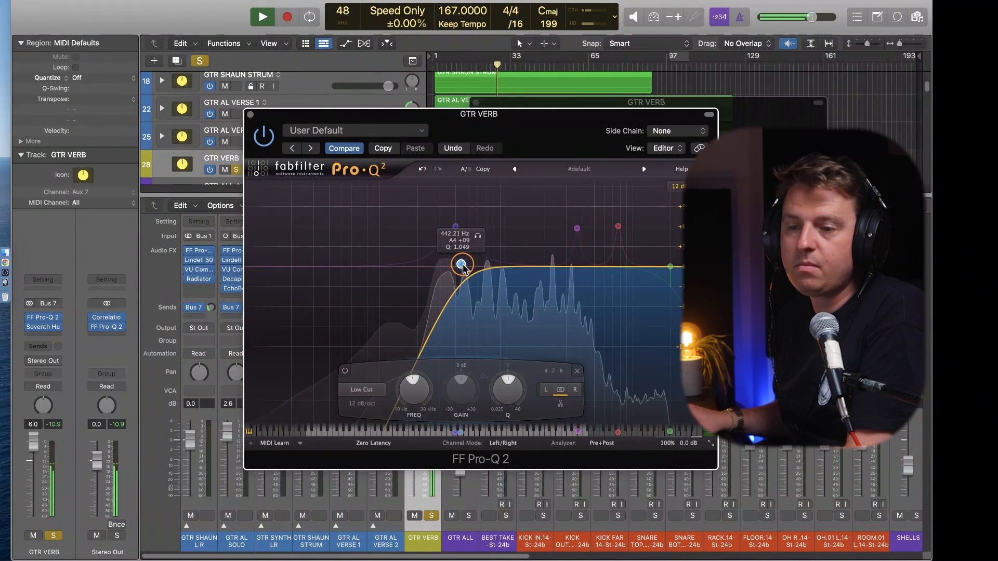
double_click(461, 264)
double_click(461, 265)
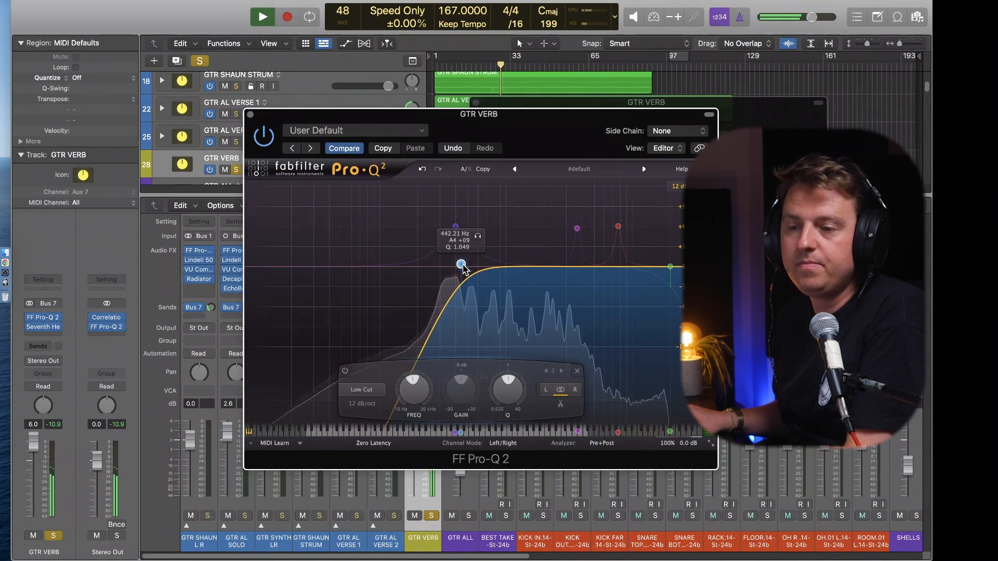
Step: Set the high cut of the pre-reverb FF Pro-Q 2 to about 2.7 kHz during playback
key(space)
drag(670, 267, 563, 263)
key(space)
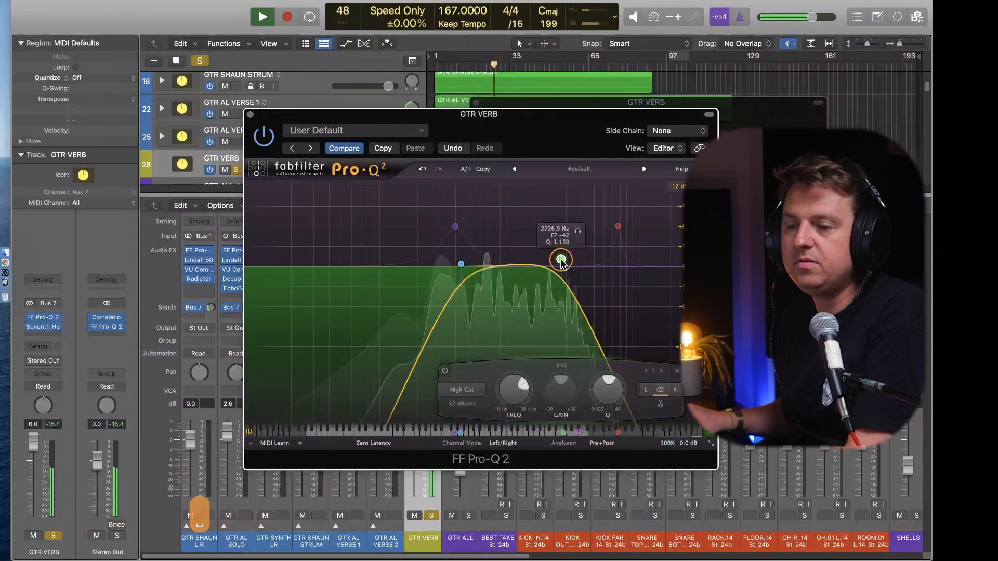
double_click(563, 262)
double_click(564, 262)
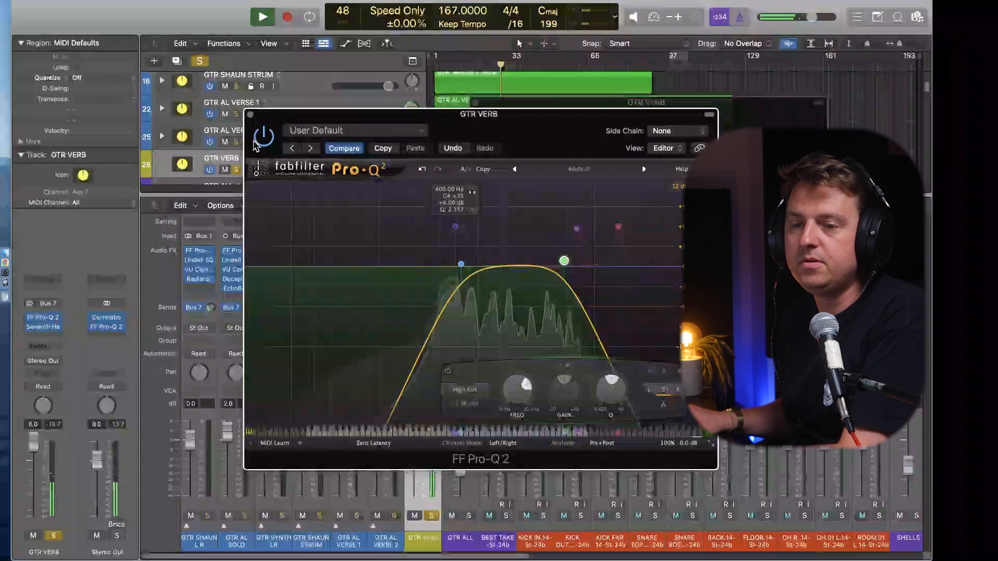
Step: Compare the soloed reverb with the pre-reverb FF Pro-Q 2 bypassed and active, with the Stereo Out fader reset to 0.0 dB
key(space)
click(262, 142)
key(space)
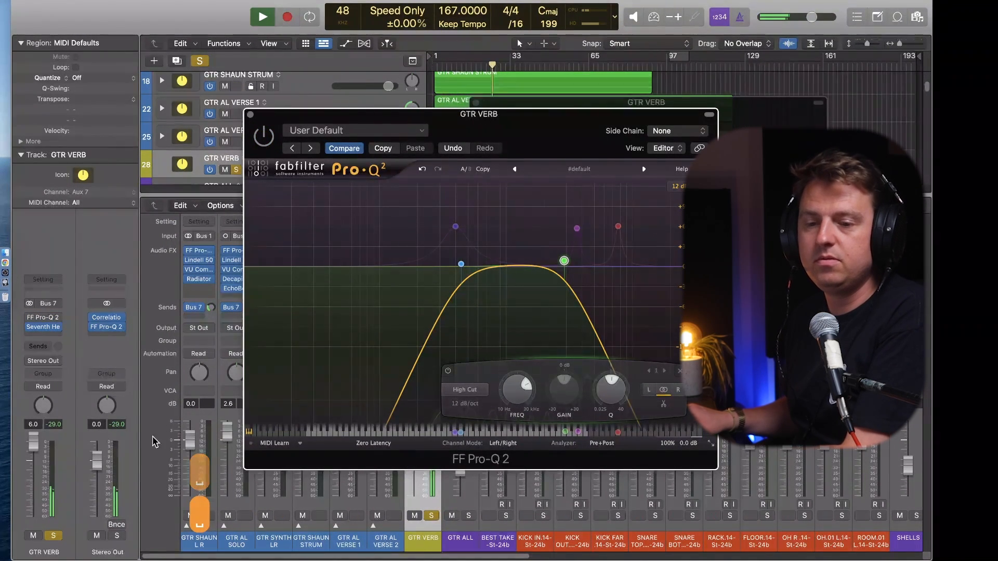
key(space)
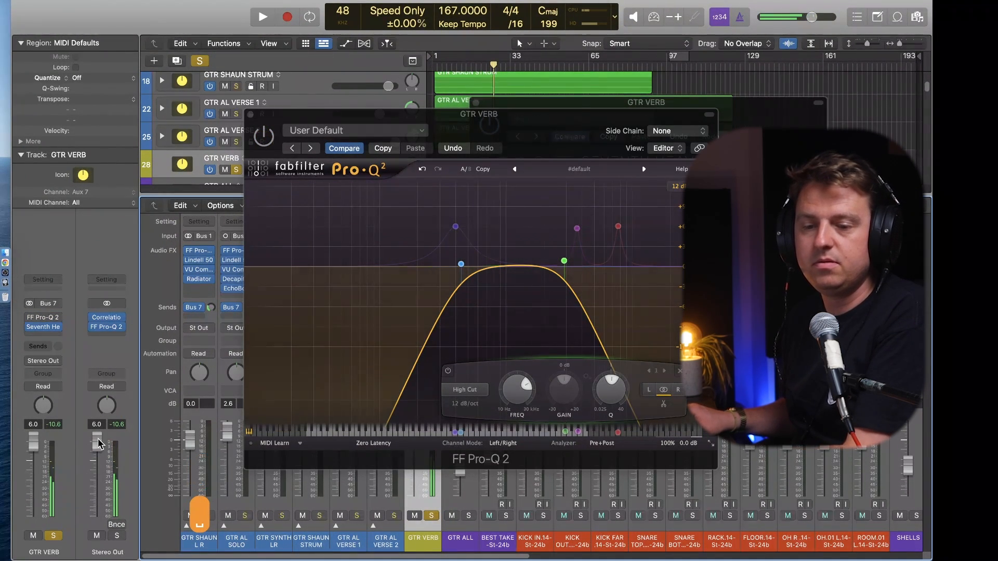
alt+click(98, 442)
key(space)
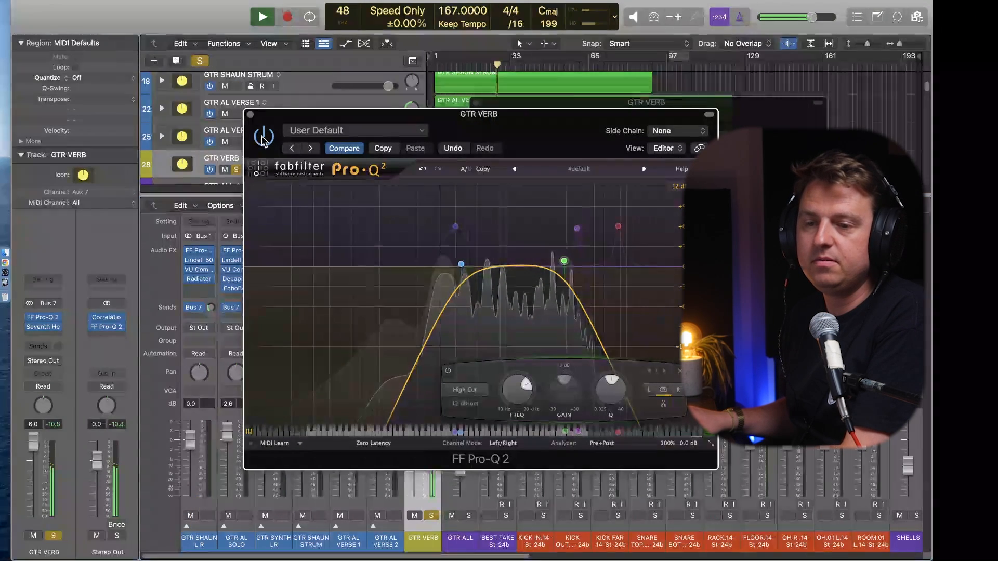
click(263, 137)
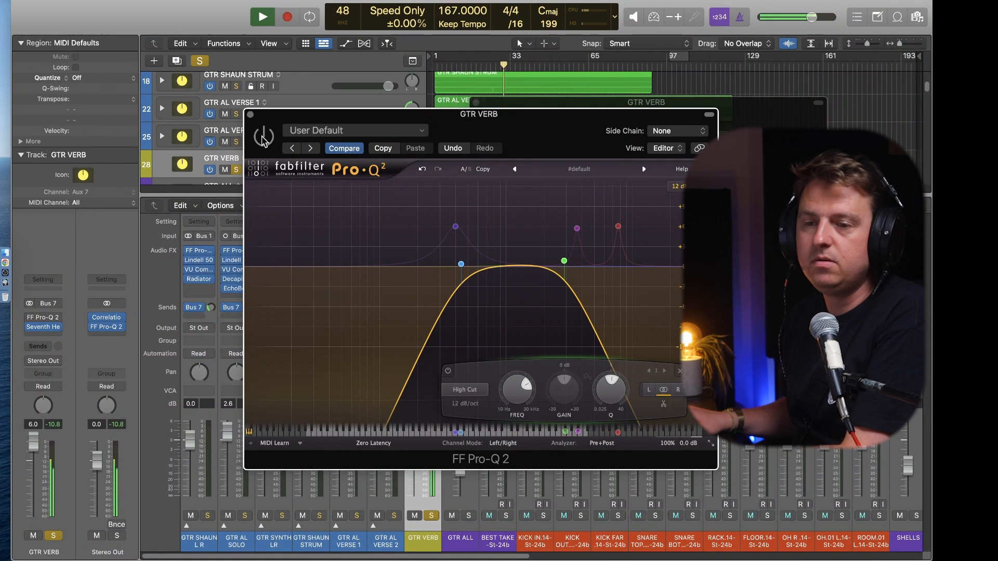
click(263, 136)
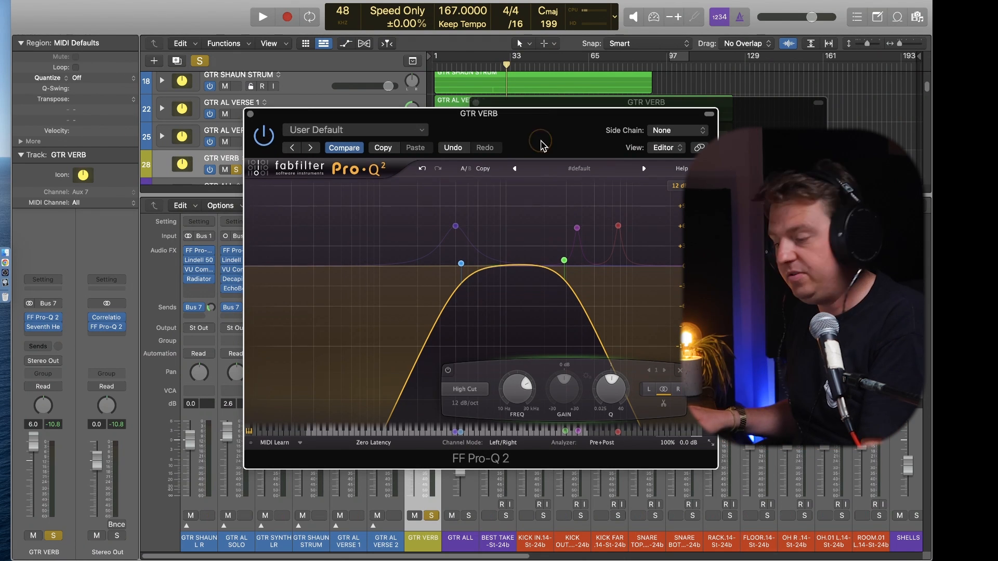
Step: Close the first EQ window and insert a second stereo FF Pro-Q 2 after Seventh Heaven on GTR VERB
key(super+w)
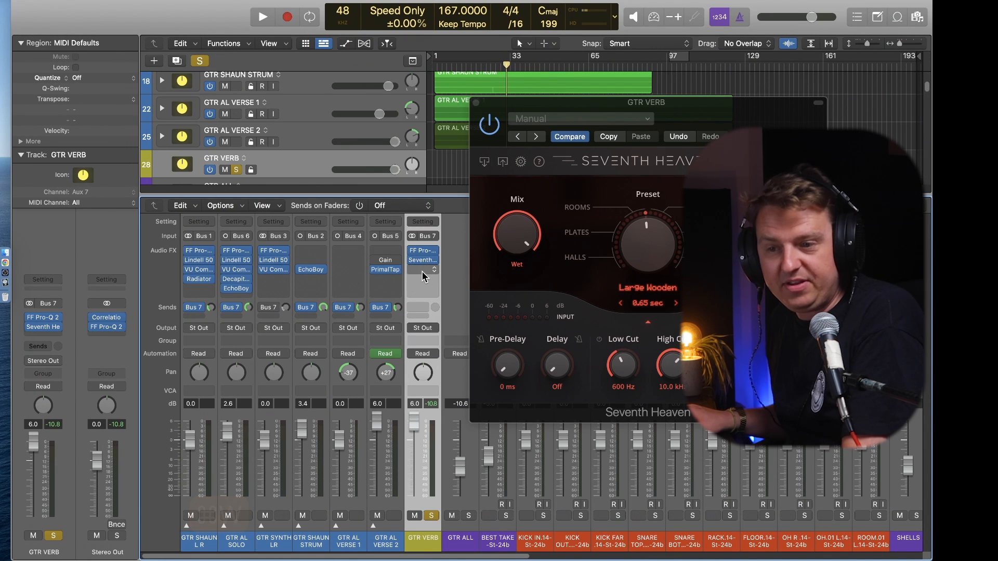
click(423, 269)
mouse_move(458, 292)
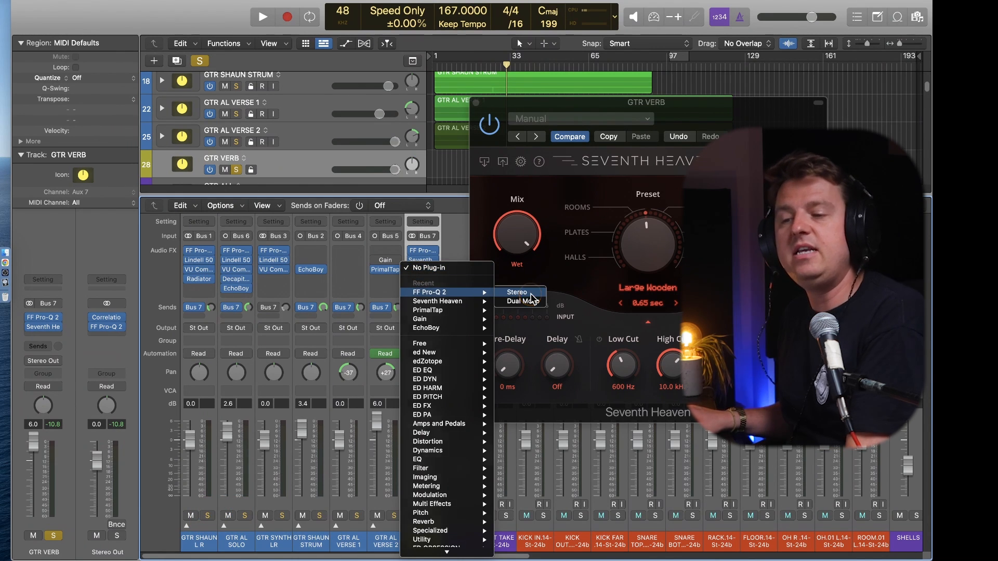
click(529, 294)
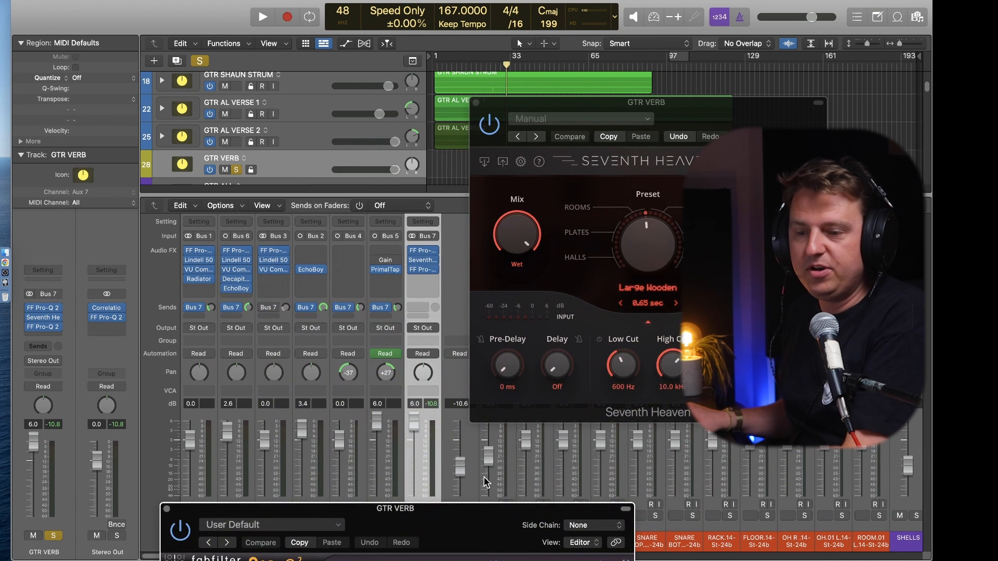
drag(472, 510, 579, 105)
Step: Cut about 3 dB at 367 Hz and 5.4 dB at 2270 Hz on the post-reverb FF Pro-Q 2 during playback
key(space)
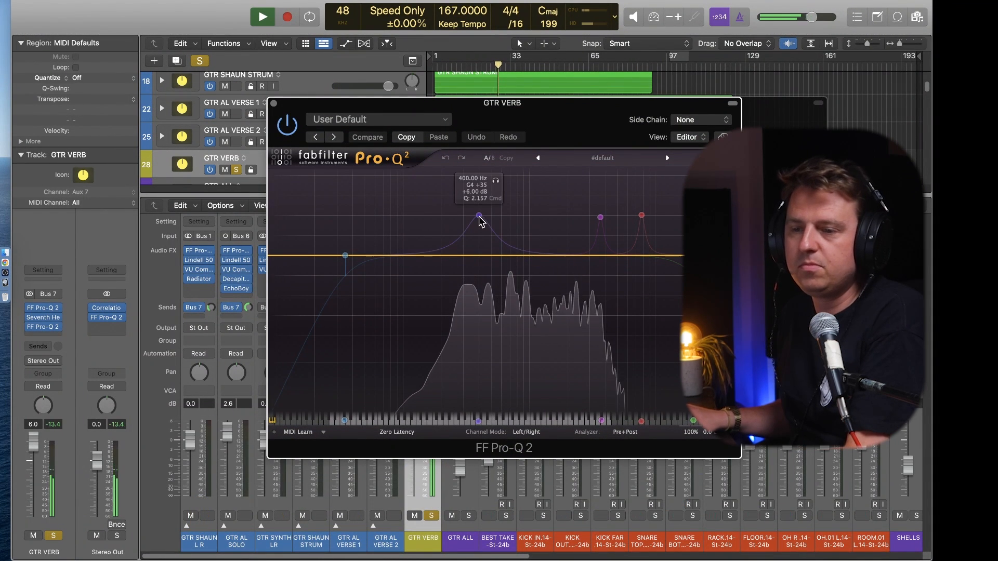
drag(480, 216, 575, 292)
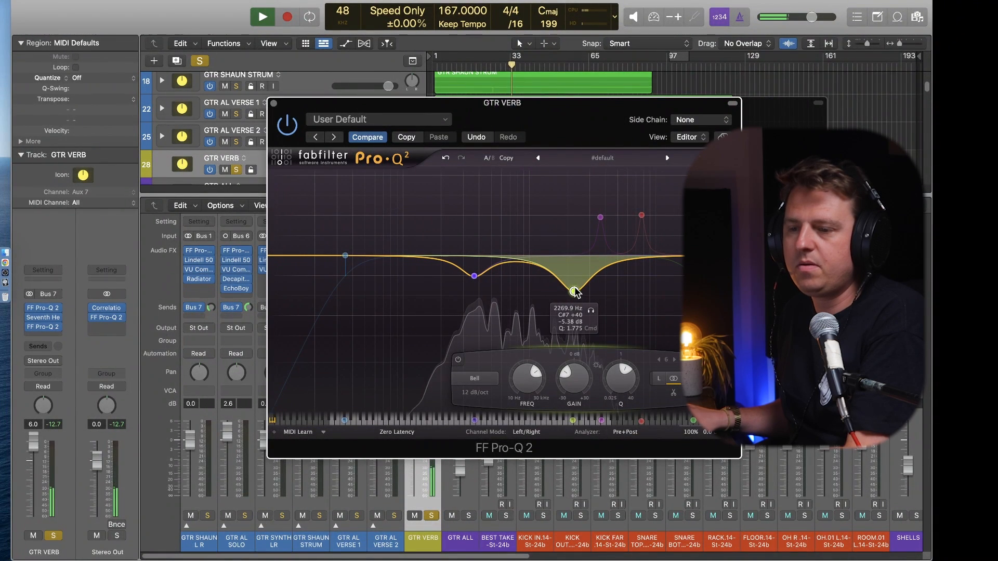
key(space)
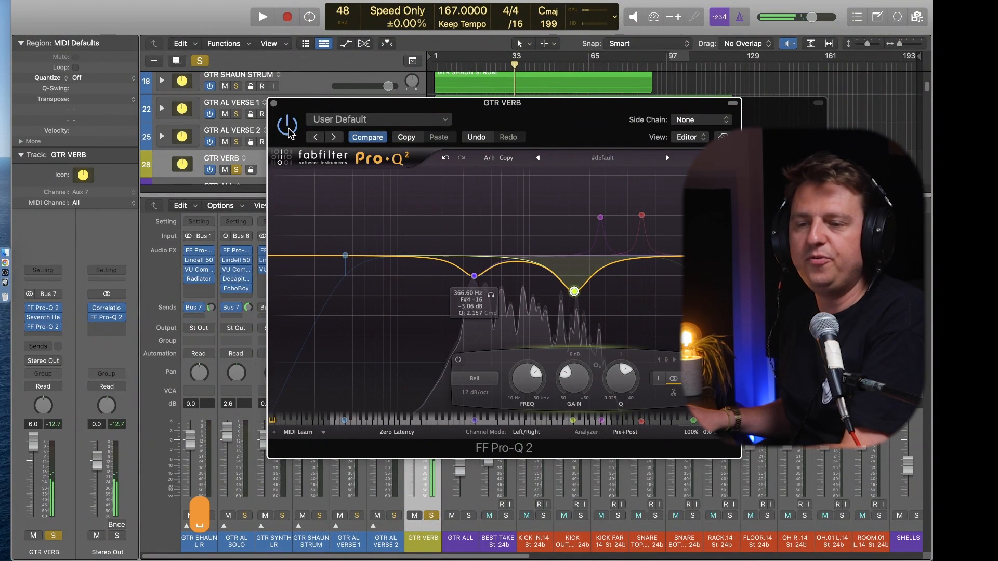
Step: Play the soloed reverb return and compare it with the post-reverb FF Pro-Q 2 bypassed and active
key(space)
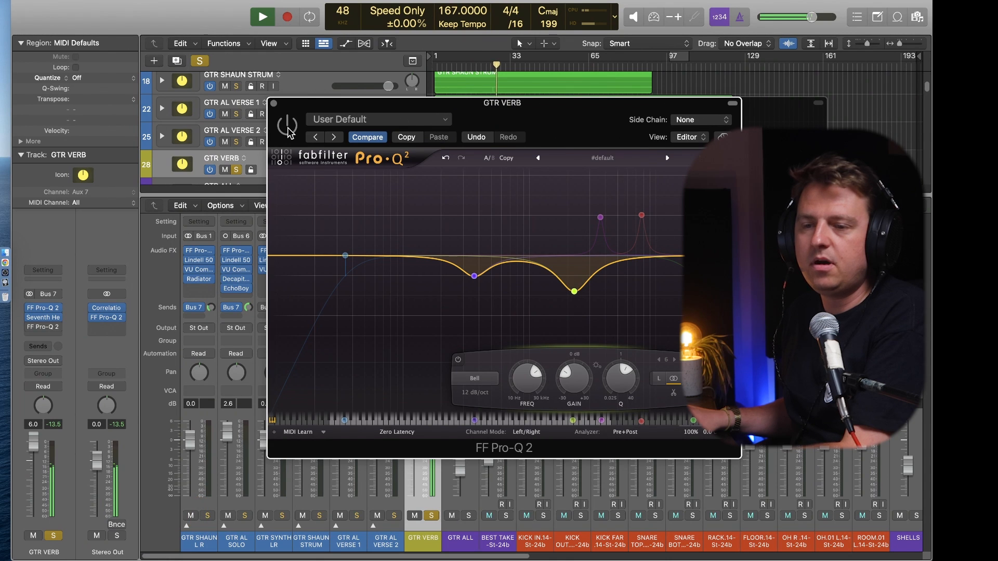
click(288, 126)
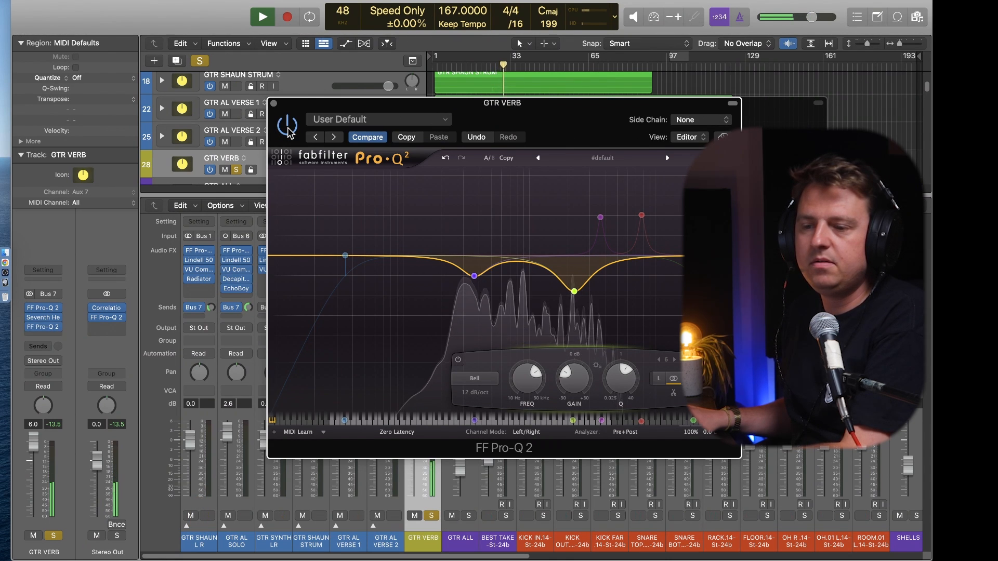
click(288, 127)
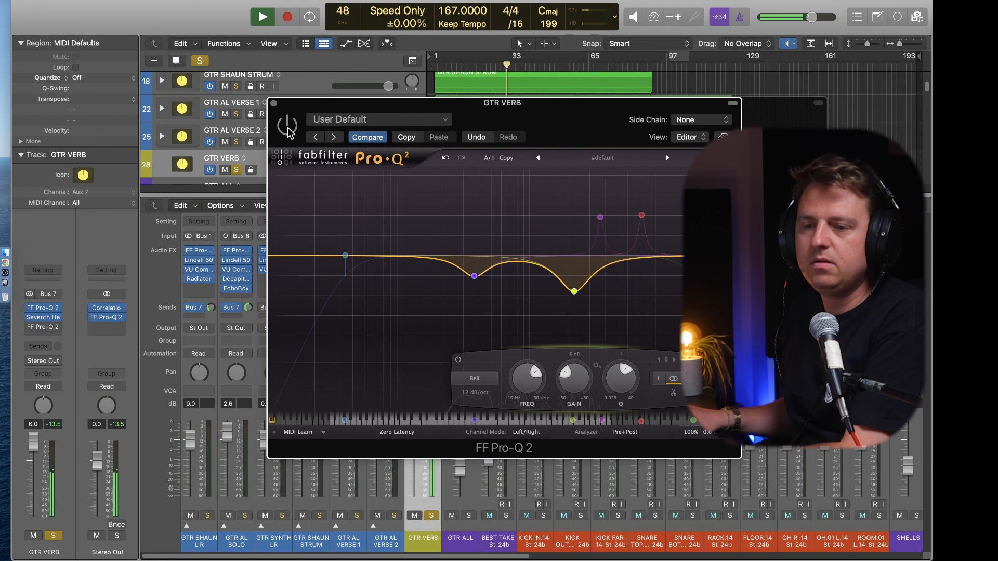
click(287, 126)
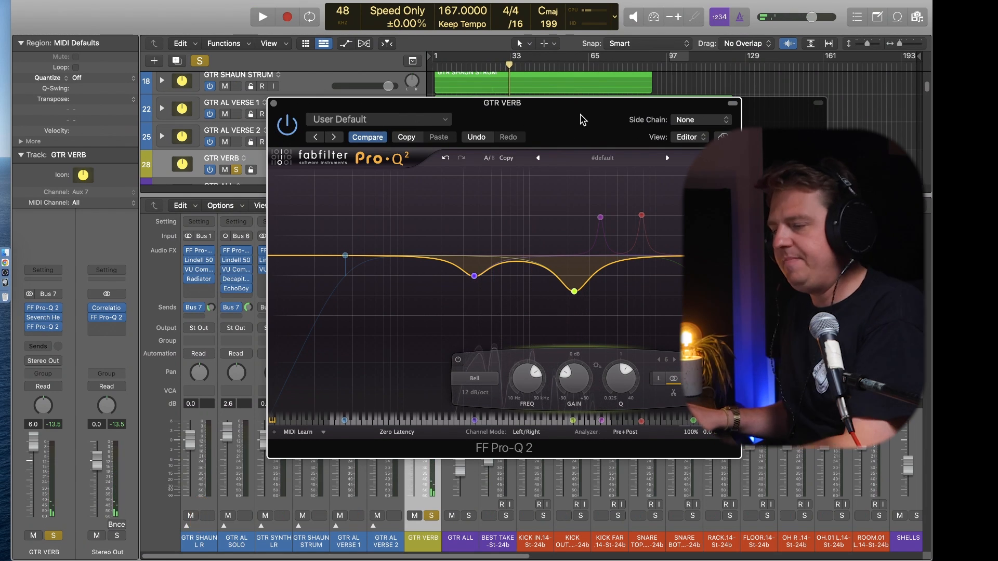
Step: Close the post-reverb EQ window and compare the return again by switching that EQ's insert on GTR VERB
key(super+w)
key(super+w)
key(super+w)
key(space)
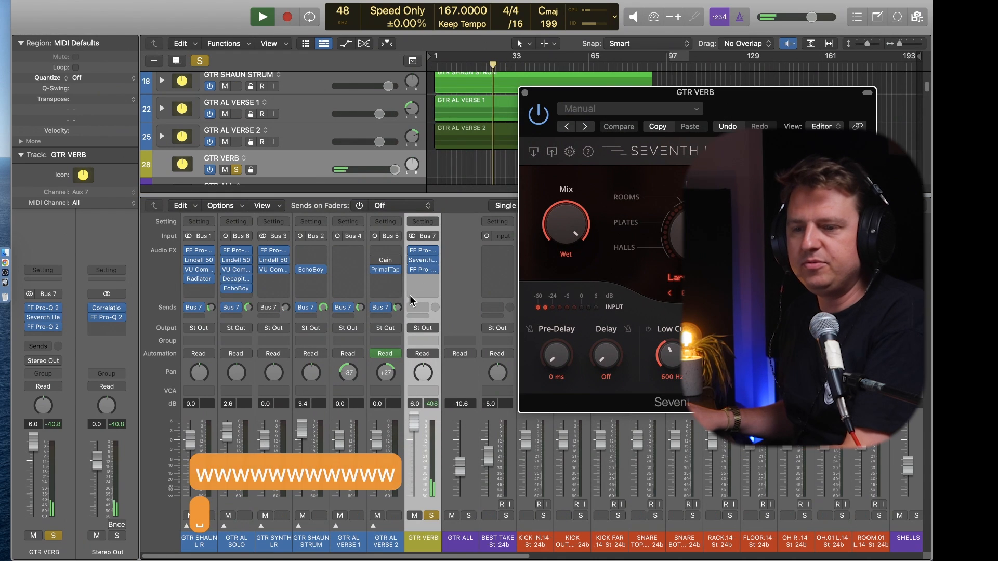
click(410, 270)
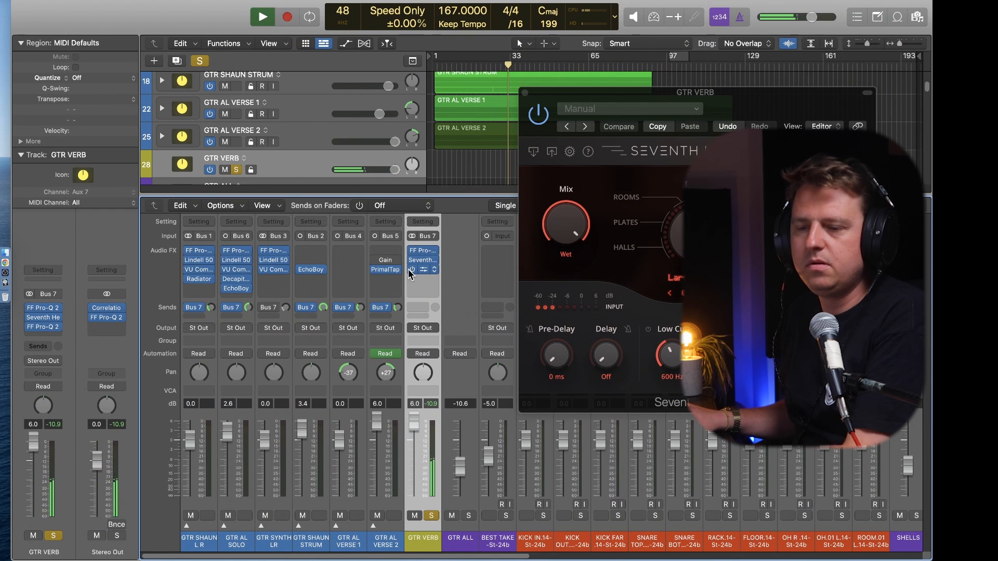
key(space)
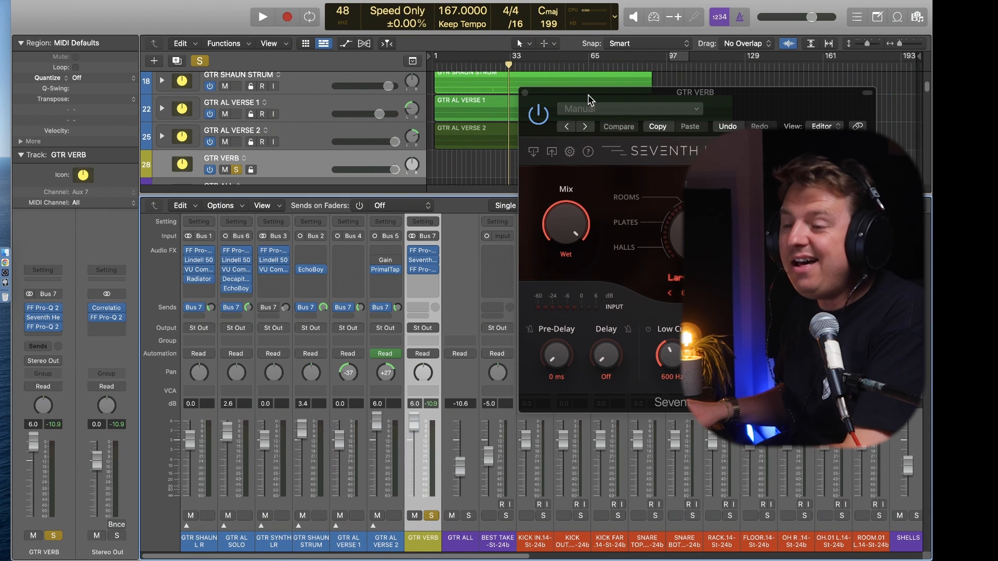
Step: Close the Seventh Heaven window, take GTR VERB out of solo, and solo all six guitar stacks
click(761, 100)
key(super+w)
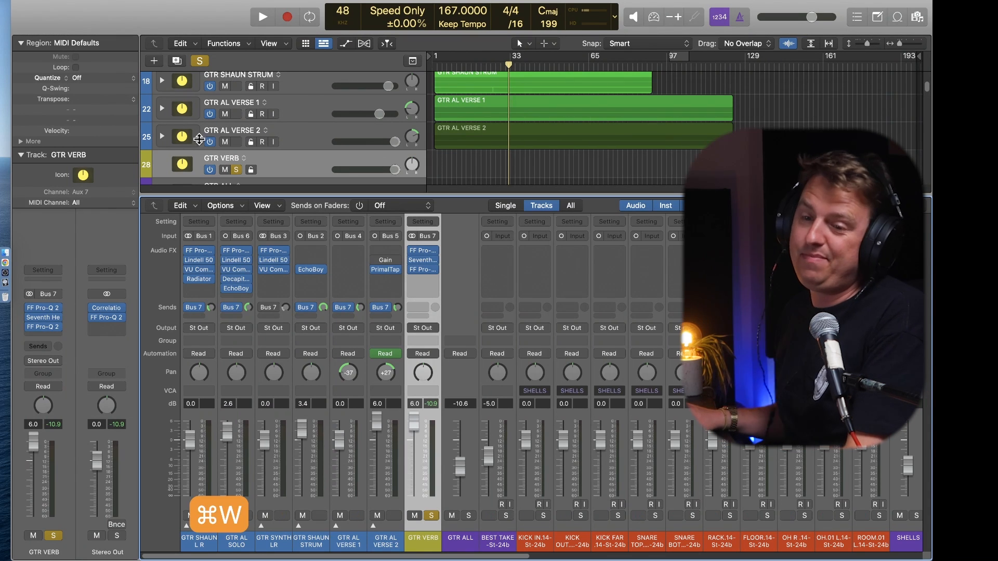
click(431, 516)
click(386, 539)
shift+click(211, 535)
key(s)
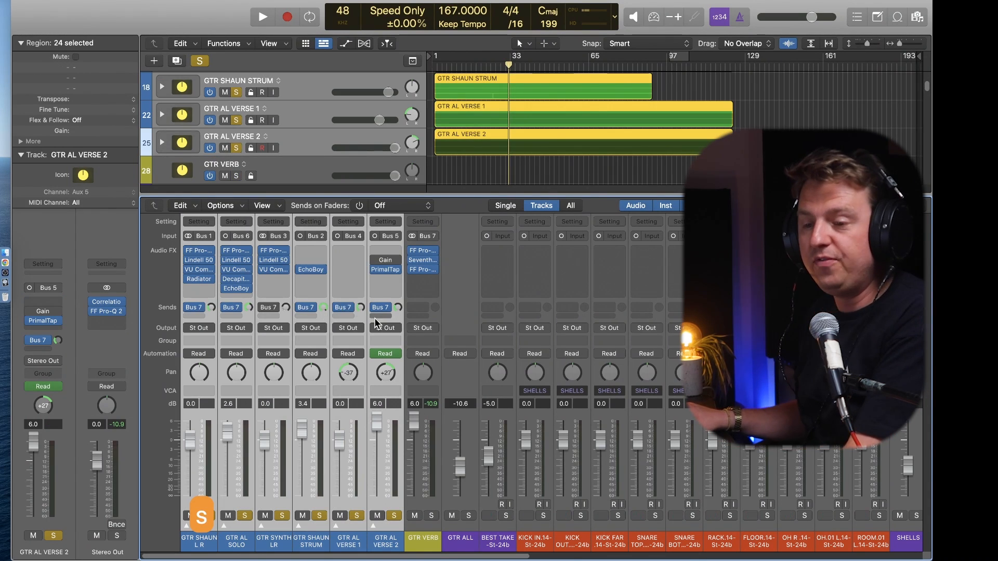
Step: Remove the Bus 7 send from GTR SYNTH LR
click(266, 375)
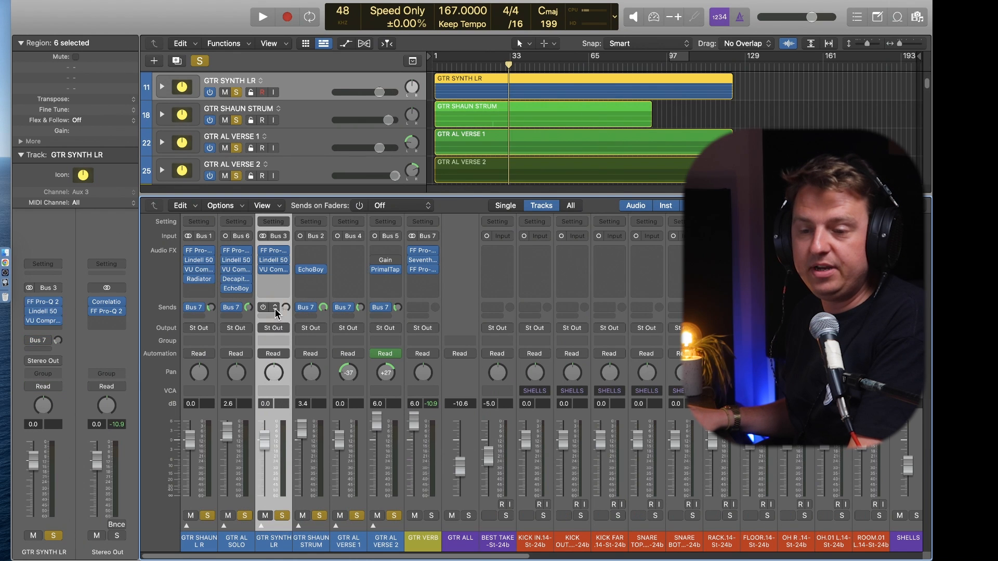
click(276, 309)
click(285, 371)
Step: Select all six guitar stacks and play them together to hear the shared reverb
click(391, 529)
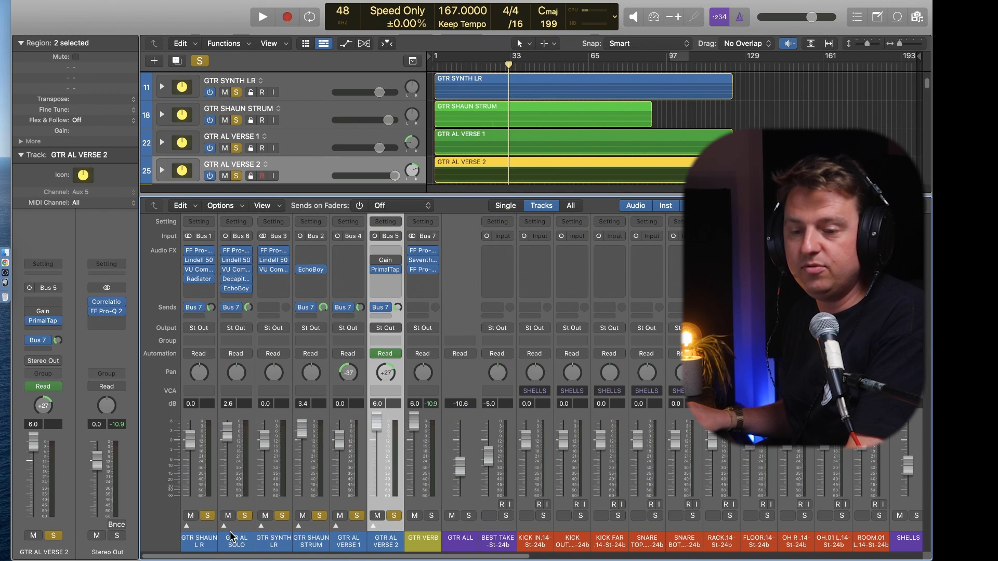
shift+click(207, 534)
key(space)
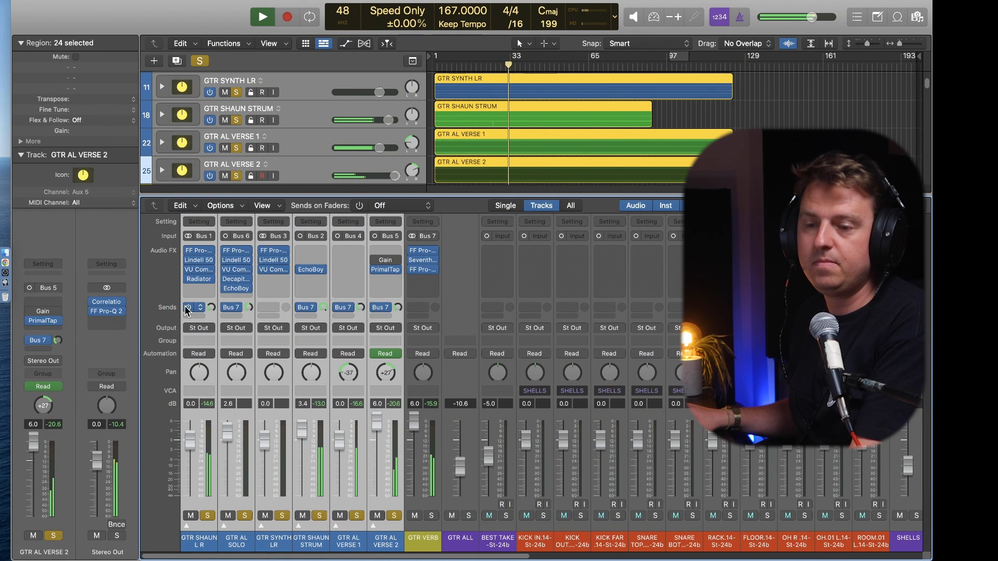
key(space)
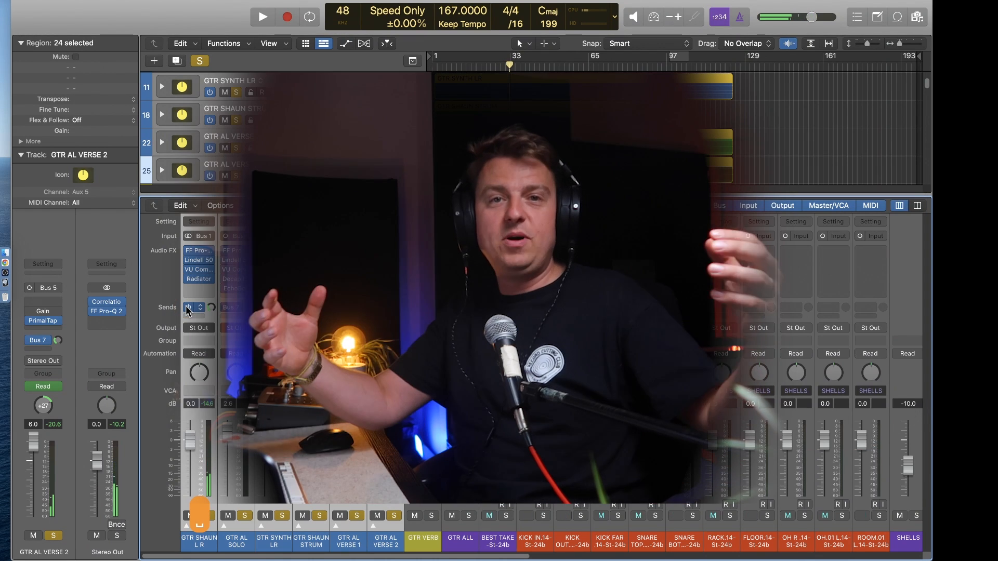